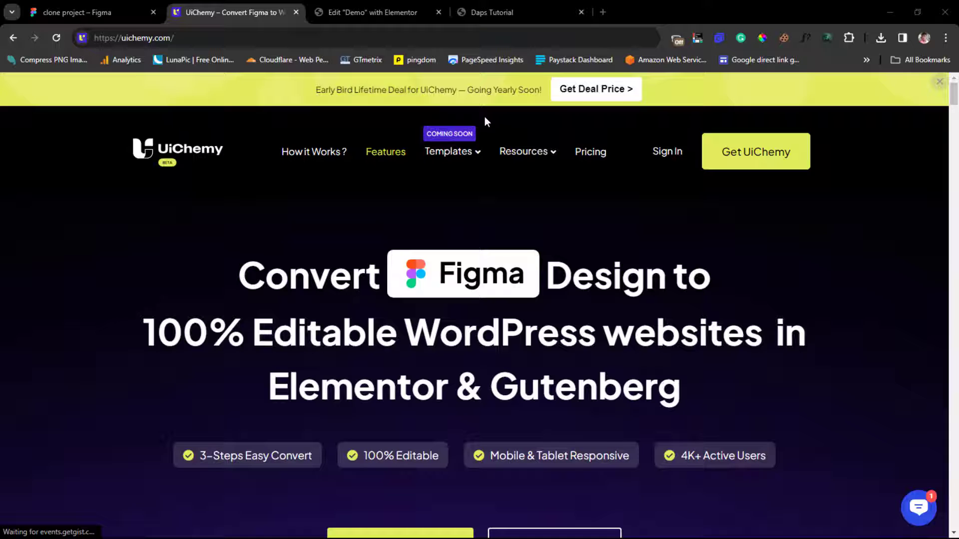
# Scroll the UiChemy homepage past How it Works and Supported Elementor Widgets to Pricing Plans
pyautogui.scroll(-1, 485, 118)
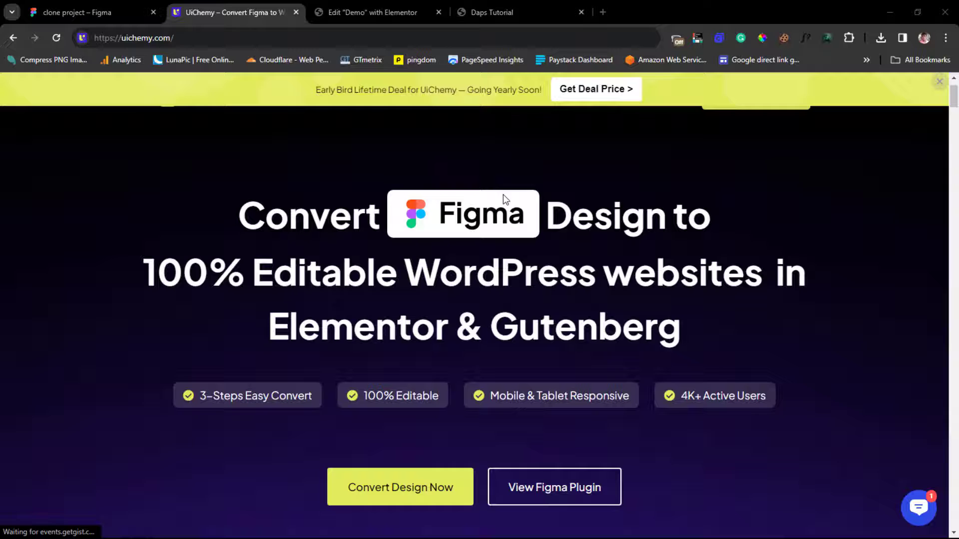
pyautogui.scroll(1, 504, 199)
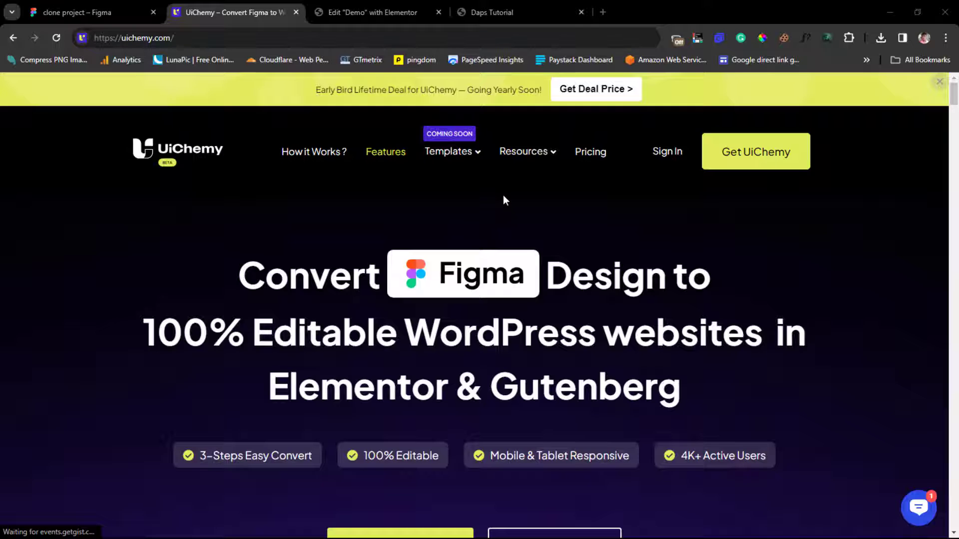
pyautogui.scroll(-8, 504, 198)
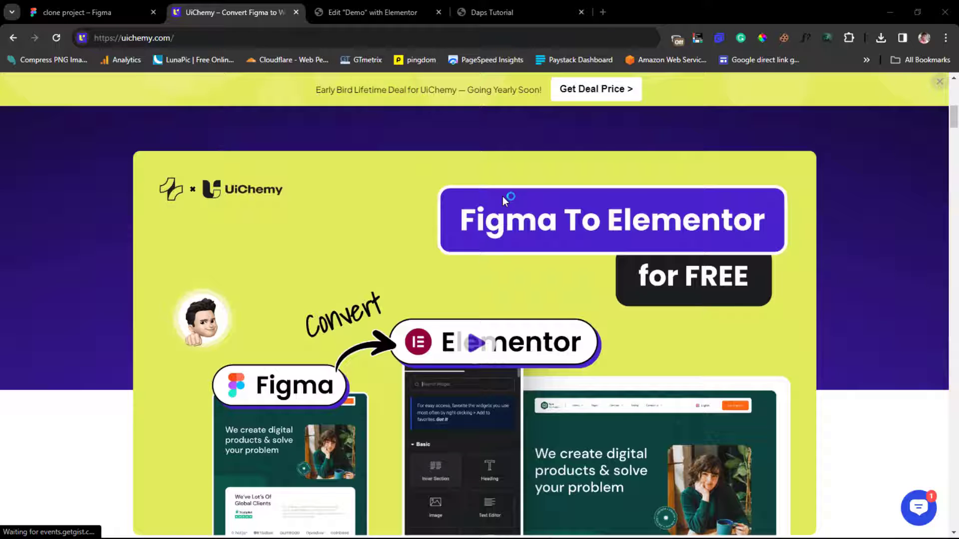
pyautogui.scroll(-6, 503, 197)
pyautogui.scroll(-6, 502, 196)
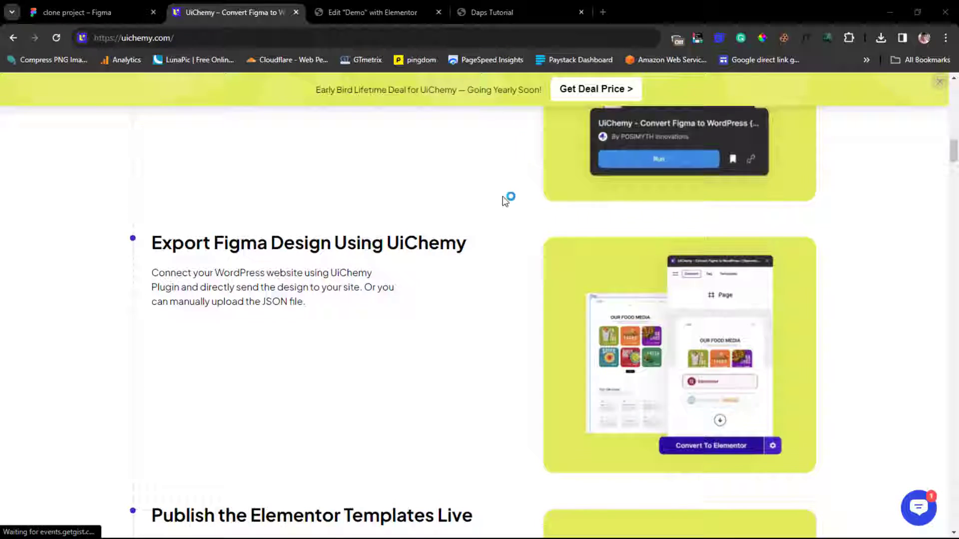
pyautogui.scroll(-6, 502, 196)
pyautogui.scroll(-6, 502, 197)
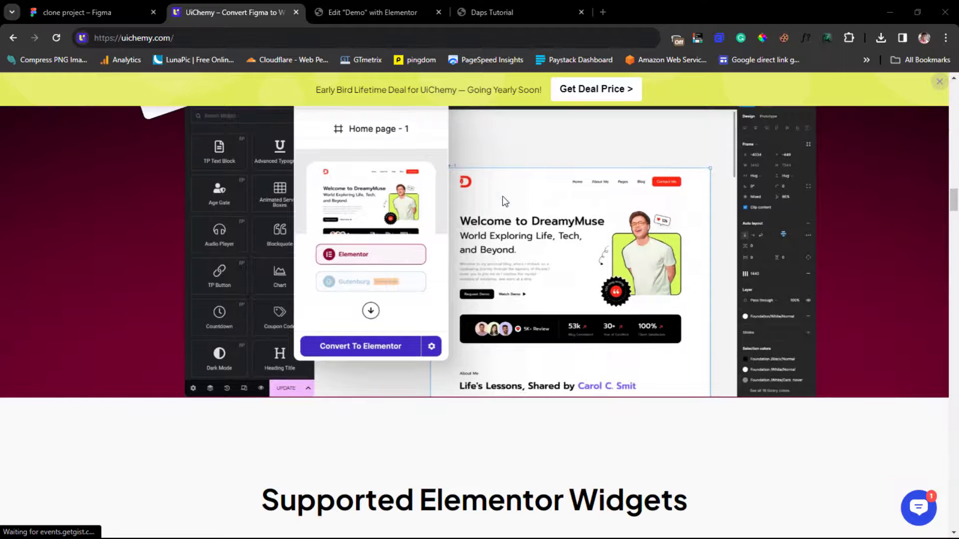
pyautogui.scroll(-4, 502, 196)
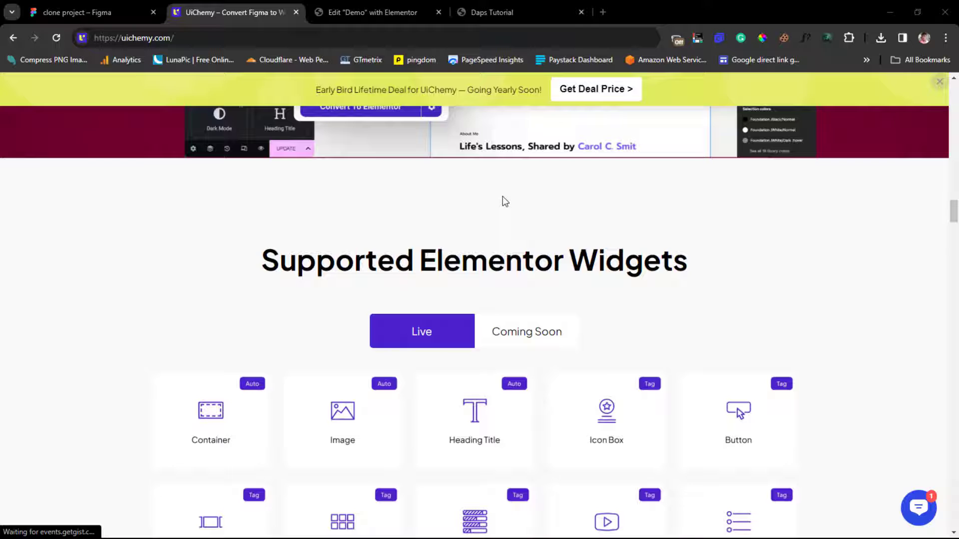
pyautogui.scroll(-3, 503, 197)
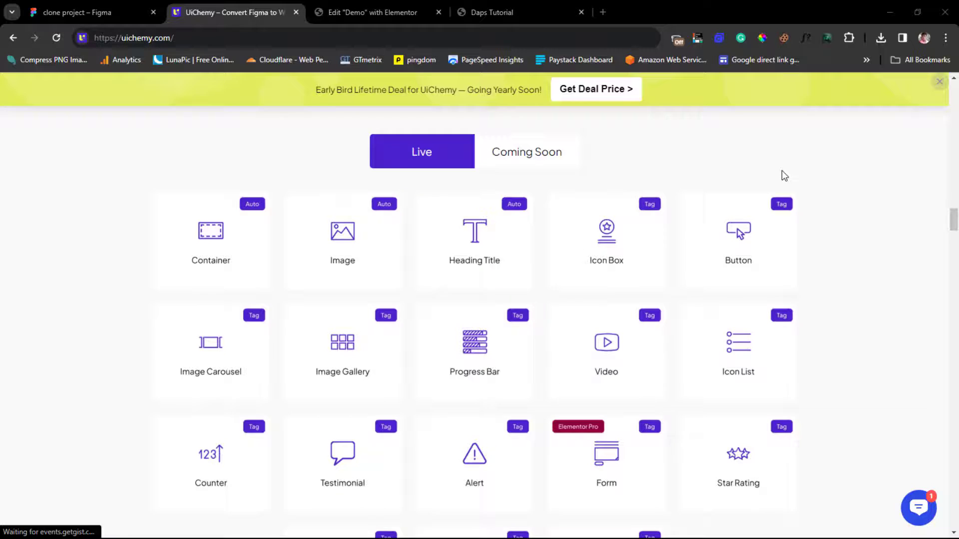
pyautogui.scroll(-9, 781, 175)
pyautogui.scroll(-10, 783, 175)
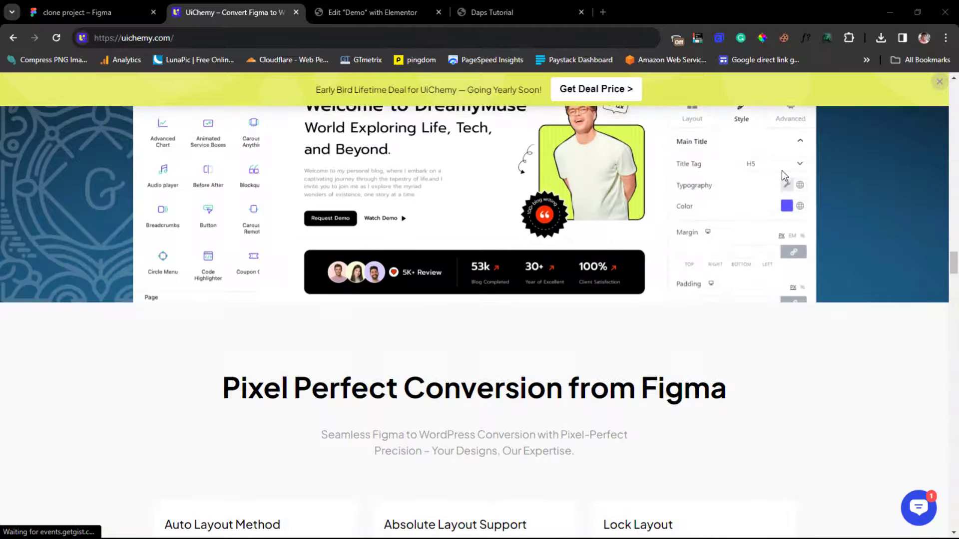
pyautogui.scroll(-6, 783, 175)
pyautogui.scroll(5, 782, 170)
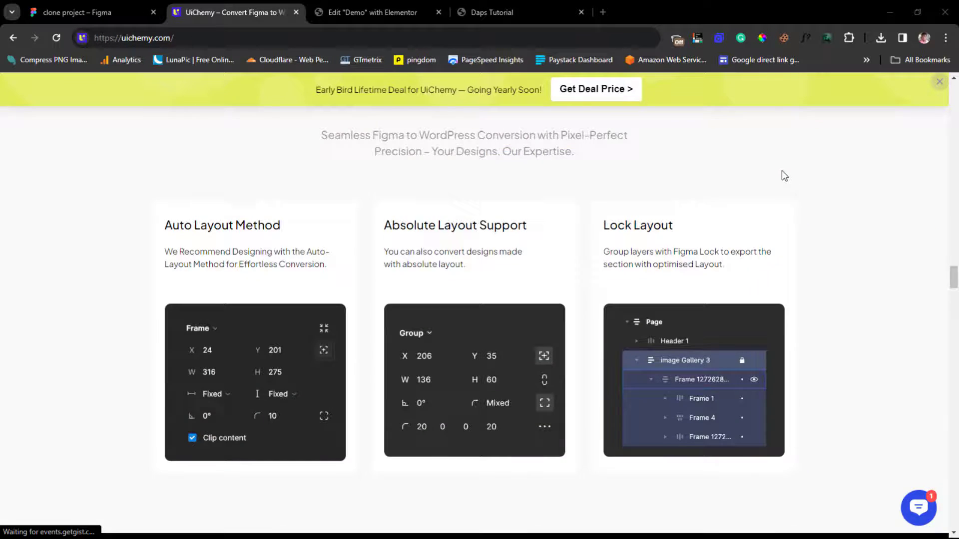
pyautogui.scroll(-5, 856, 210)
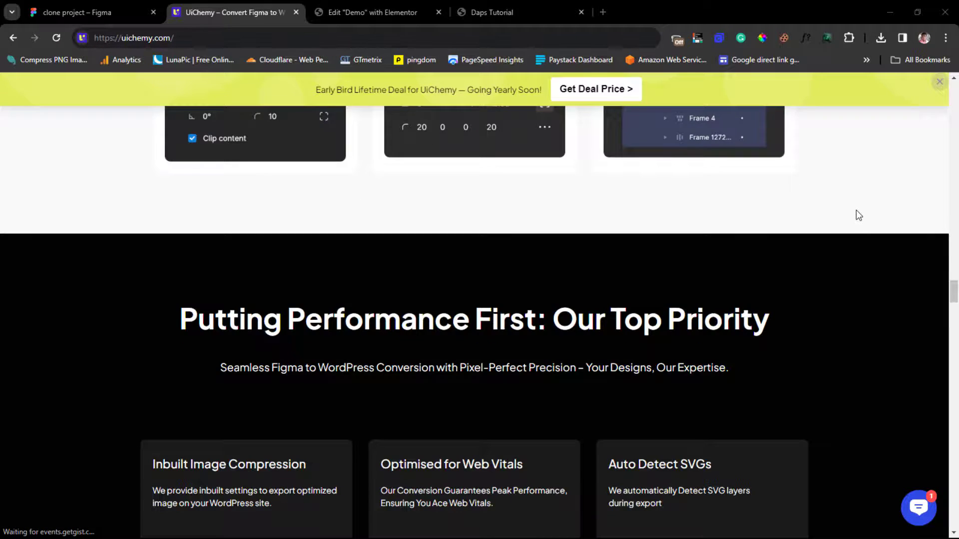
pyautogui.scroll(-20, 856, 211)
pyautogui.scroll(-18, 856, 211)
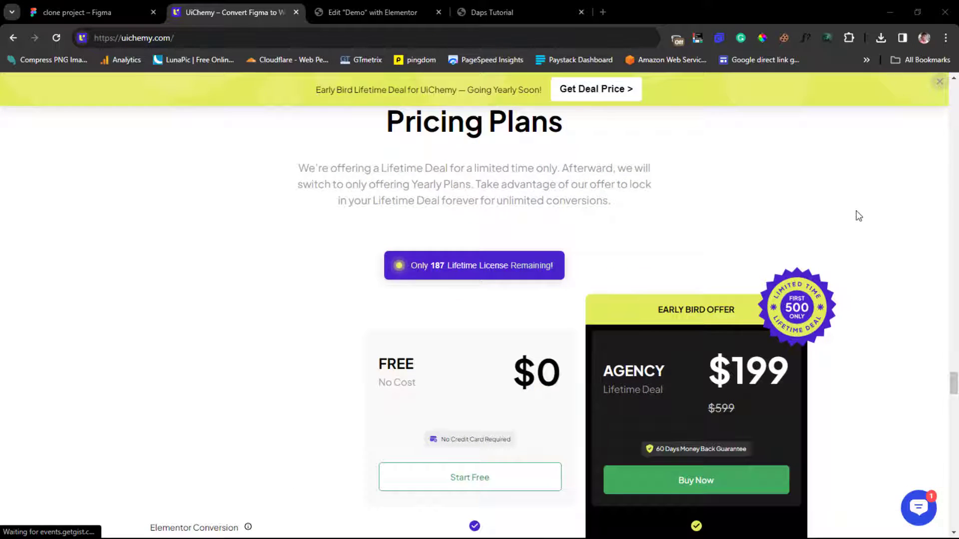
# Scroll past the $0 and $199 plans and comparison table to the FAQ section
pyautogui.scroll(-5, 856, 211)
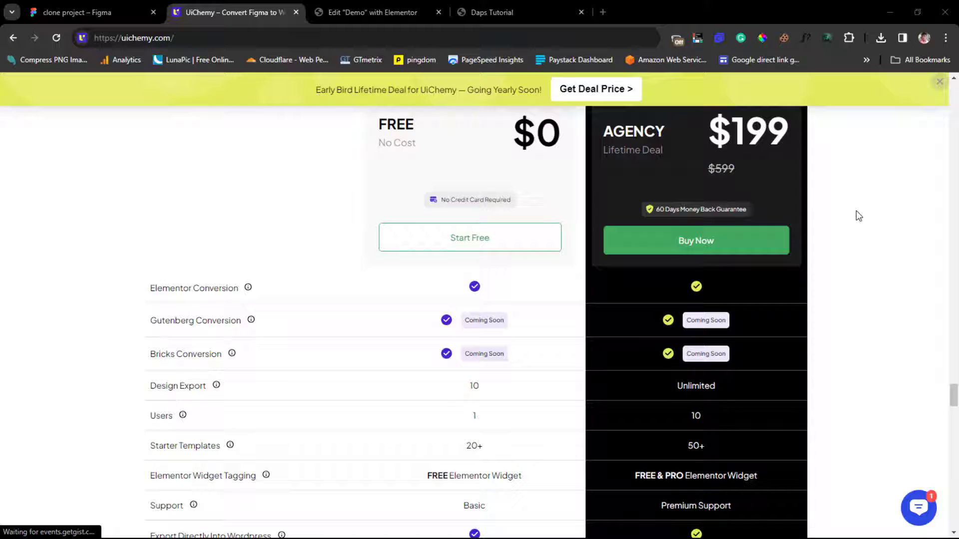
pyautogui.scroll(1, 856, 211)
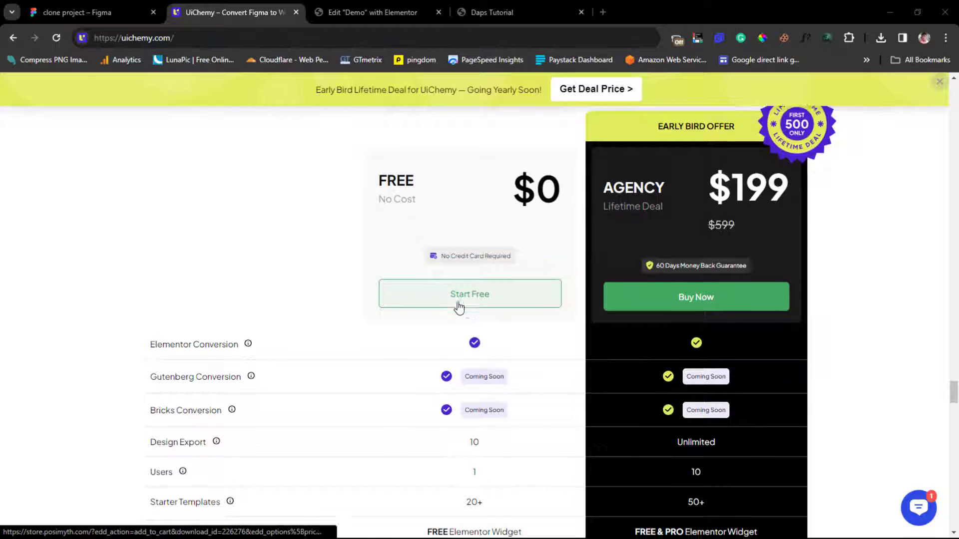
pyautogui.scroll(-1, 460, 307)
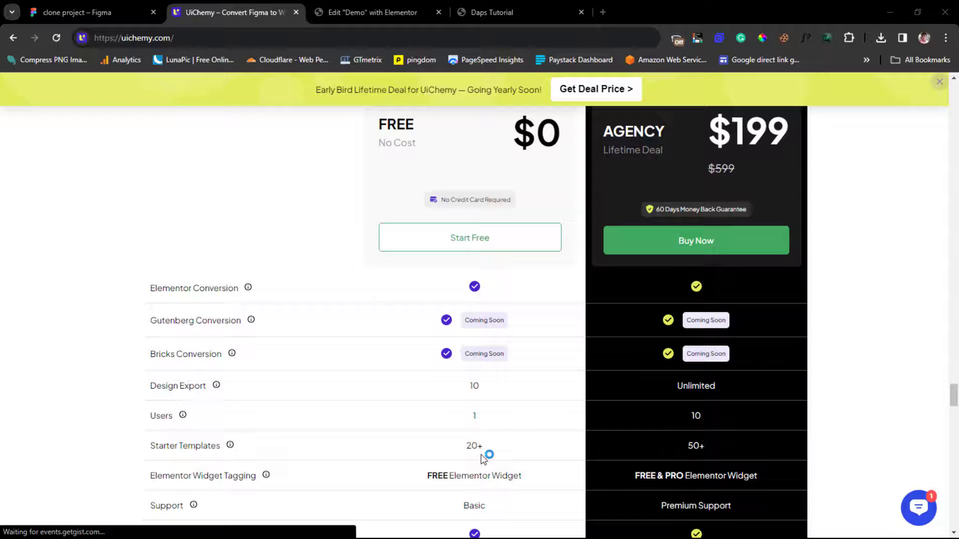
pyautogui.scroll(2, 488, 445)
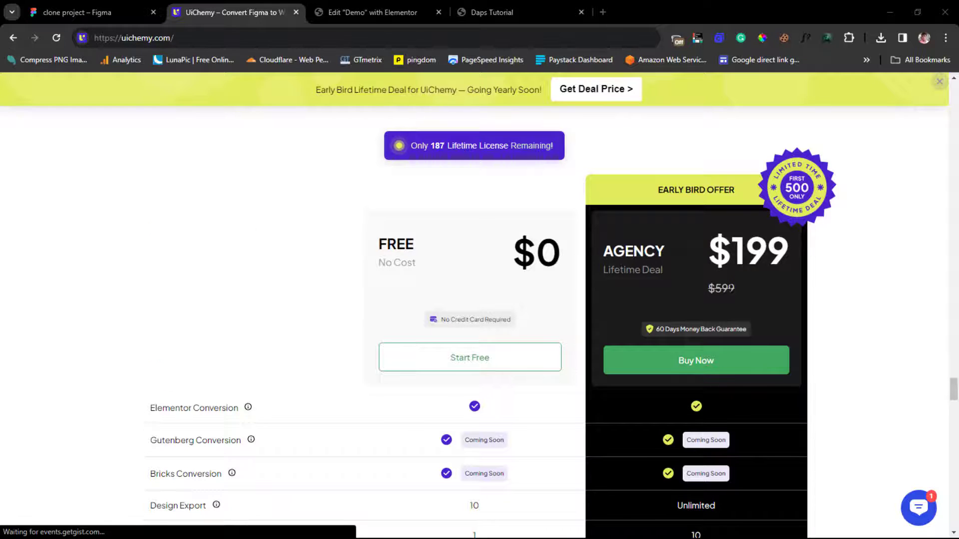
pyautogui.scroll(-3, 739, 320)
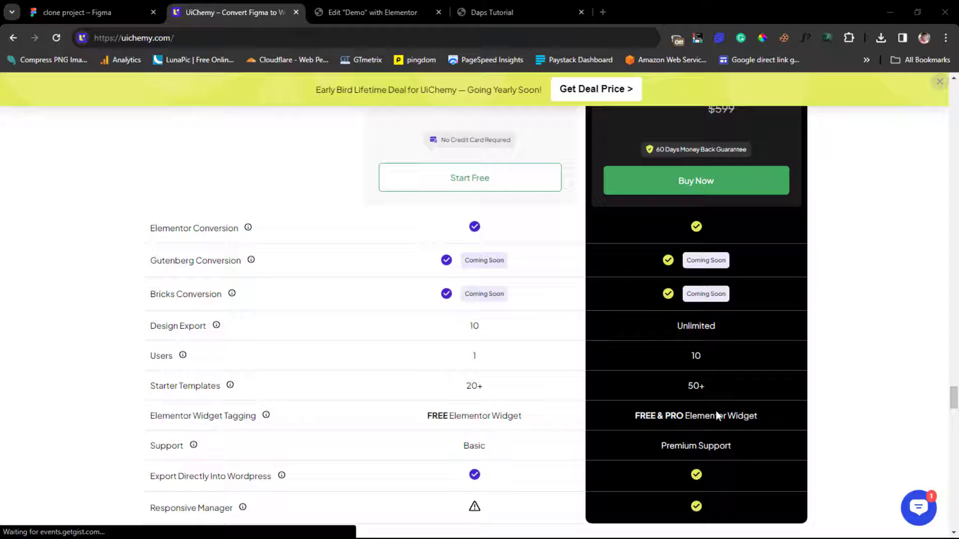
pyautogui.scroll(-10, 715, 411)
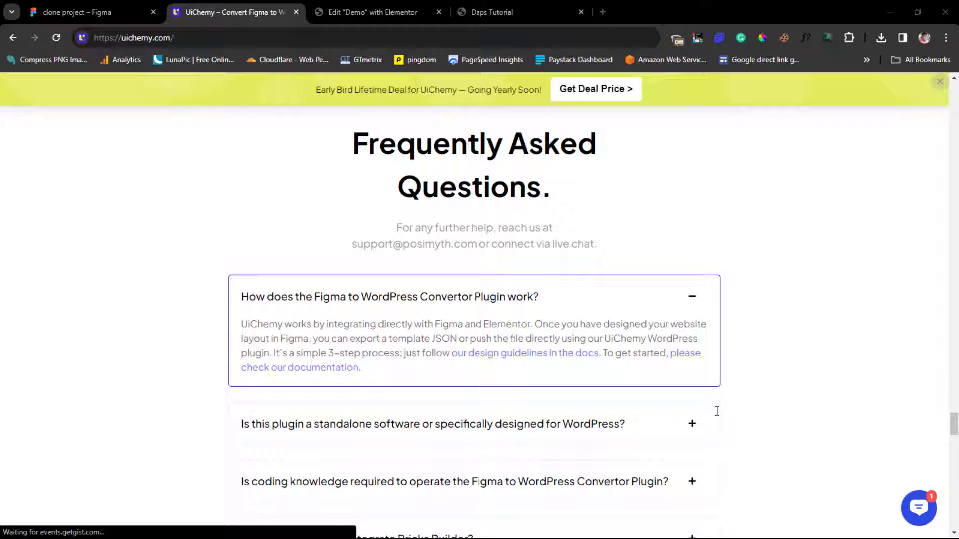
# Run the UiChemy – Convert Figma to WordPress plugin in the clone project file
pyautogui.click(80, 12)
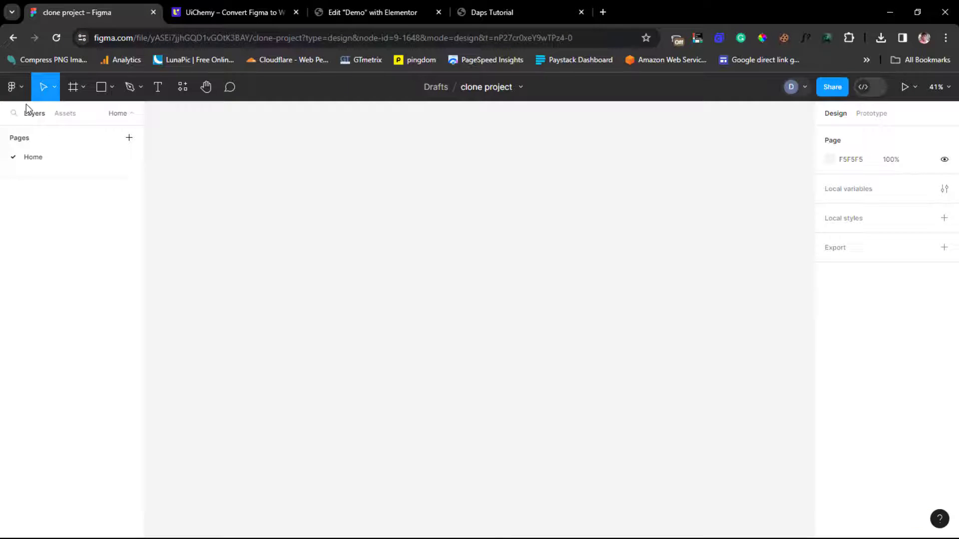
pyautogui.click(15, 89)
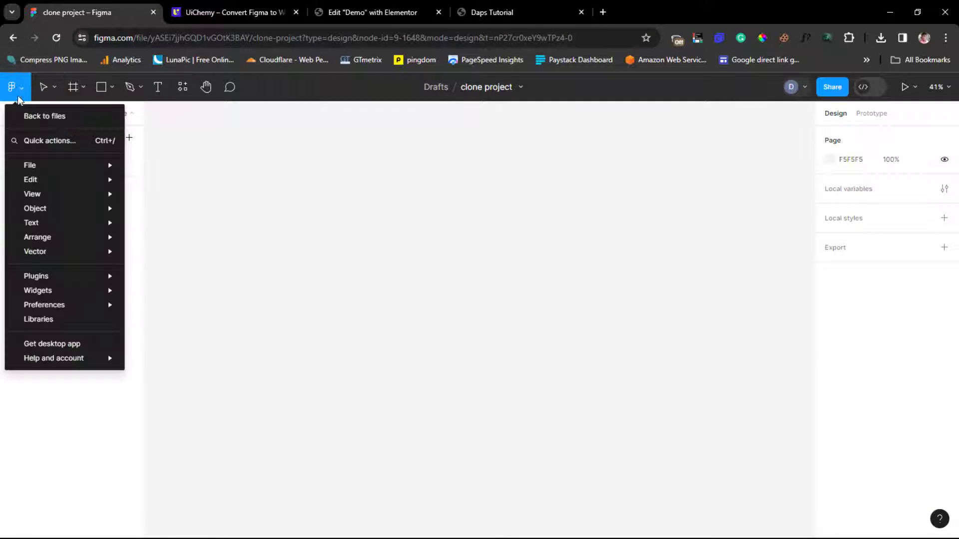
pyautogui.moveTo(80, 279)
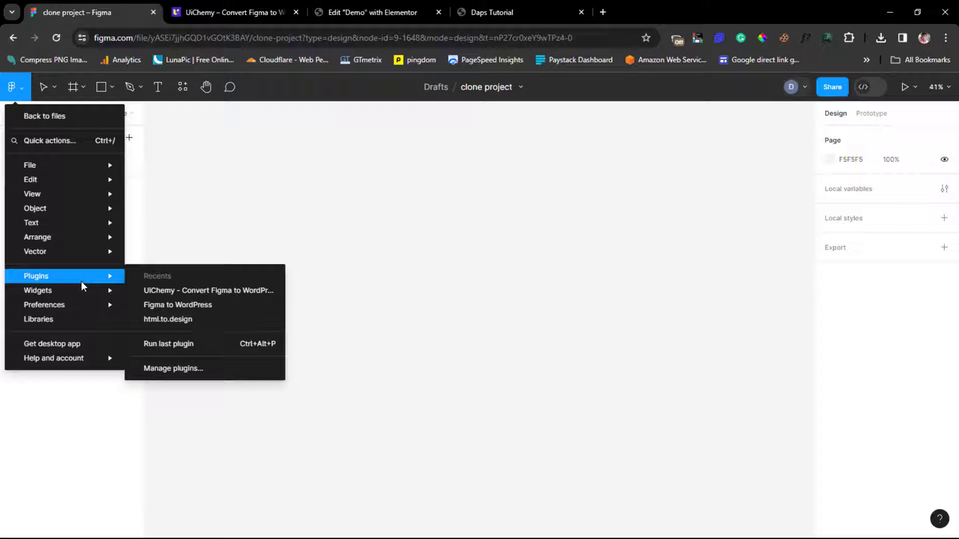
pyautogui.click(174, 293)
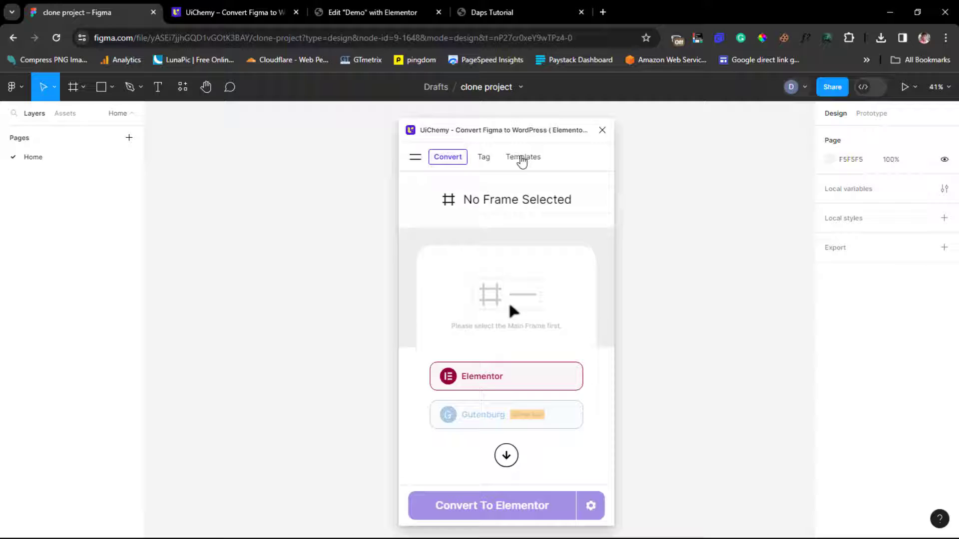
# Browse the UiChemy Templates Library past basic layouts and galleries to the Petcare card
pyautogui.click(522, 158)
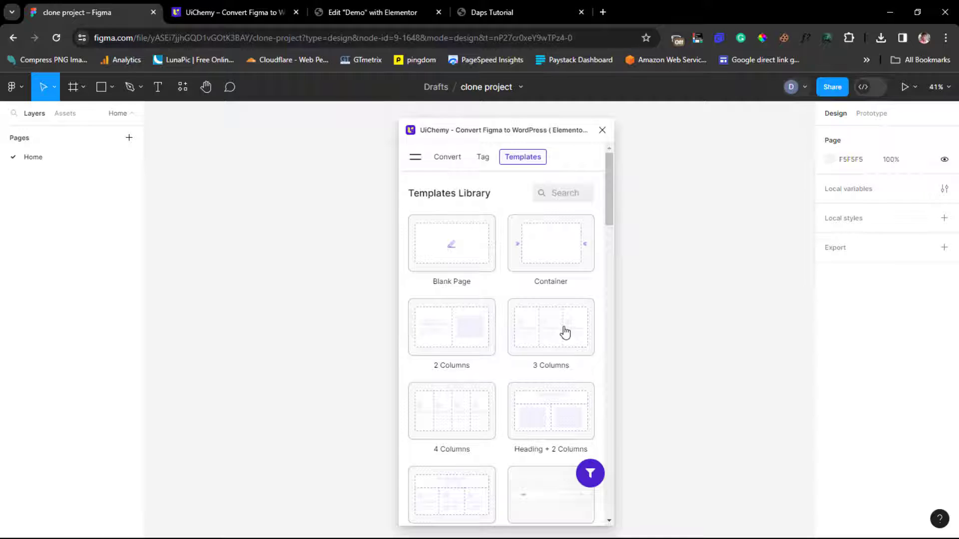
pyautogui.scroll(-5, 563, 332)
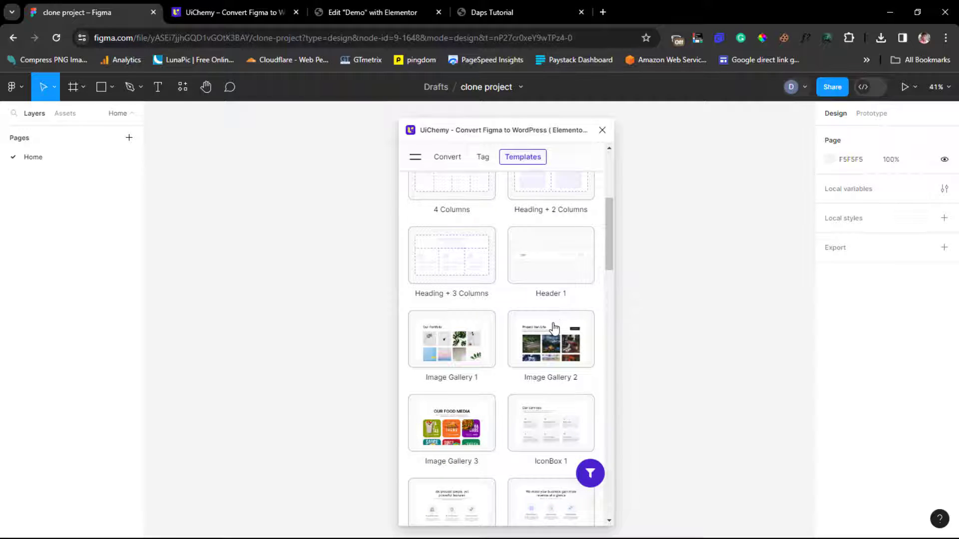
pyautogui.scroll(-1, 555, 328)
pyautogui.scroll(-7, 554, 328)
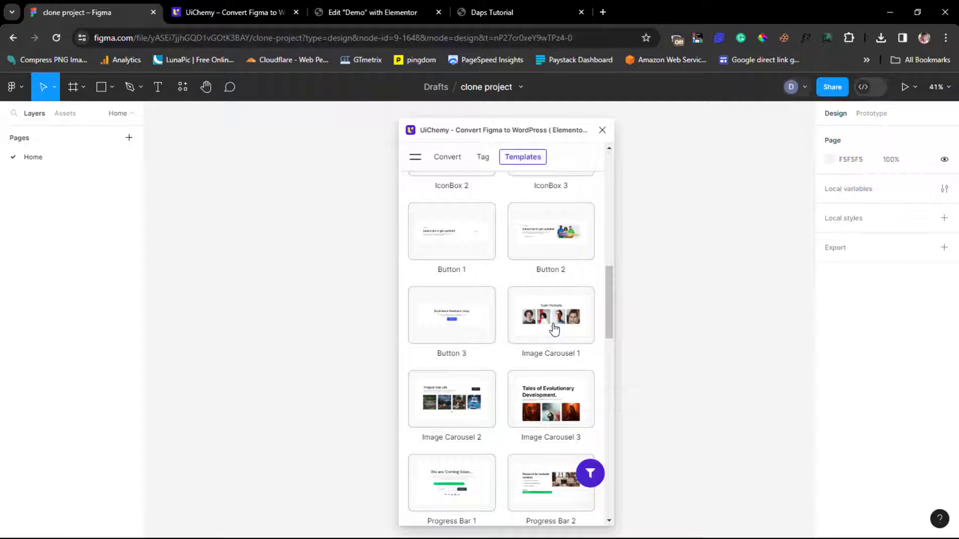
pyautogui.scroll(-3, 554, 328)
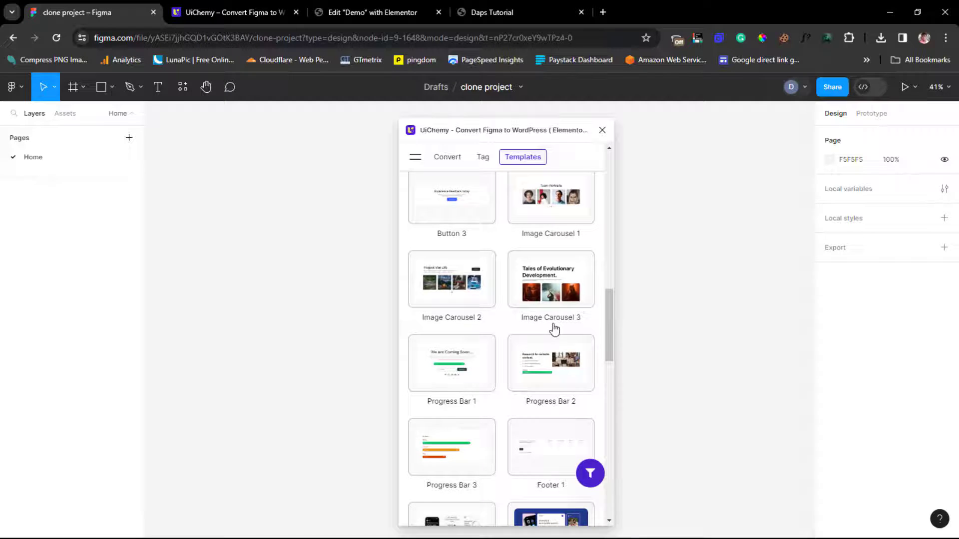
pyautogui.scroll(-5, 555, 327)
pyautogui.scroll(-5, 553, 323)
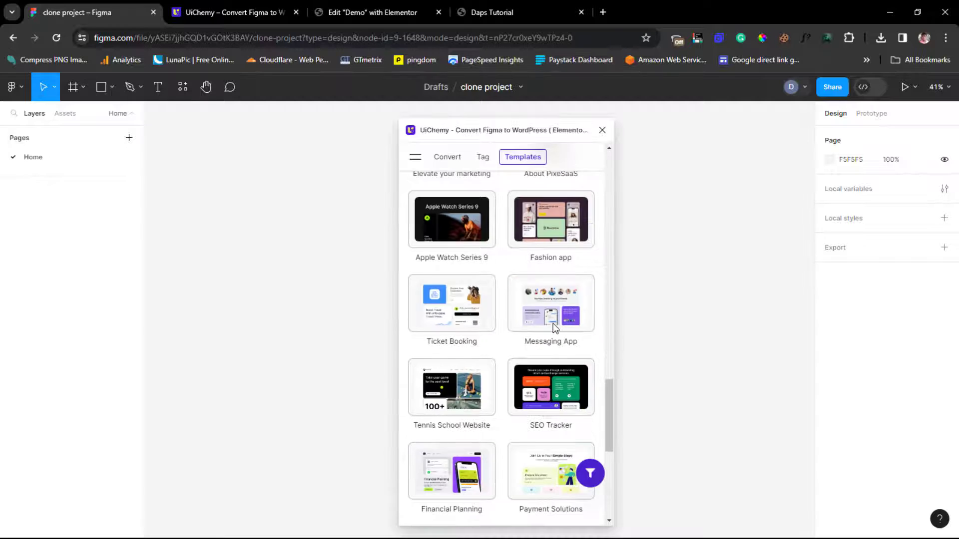
pyautogui.scroll(-6, 553, 324)
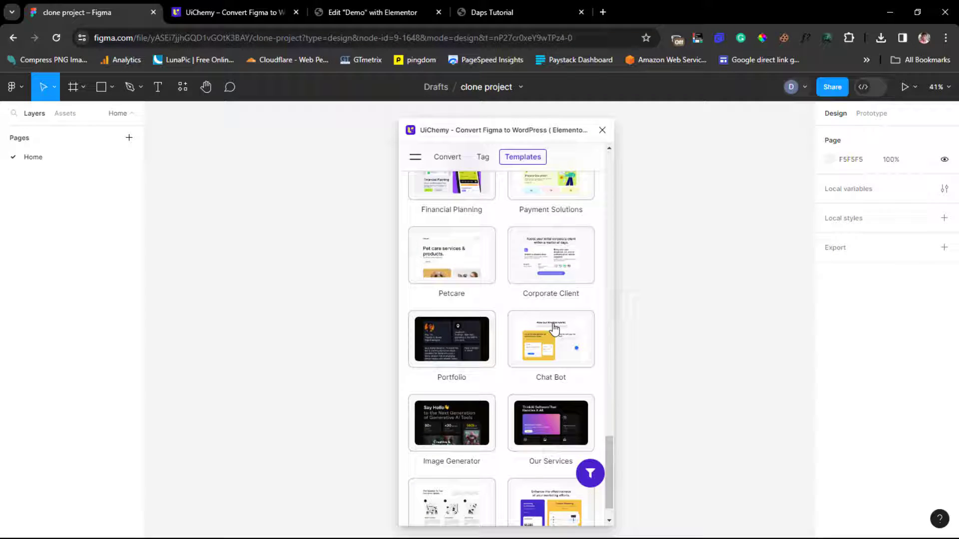
# Insert the Petcare and Chat Bot website templates into the Figma file
pyautogui.click(452, 259)
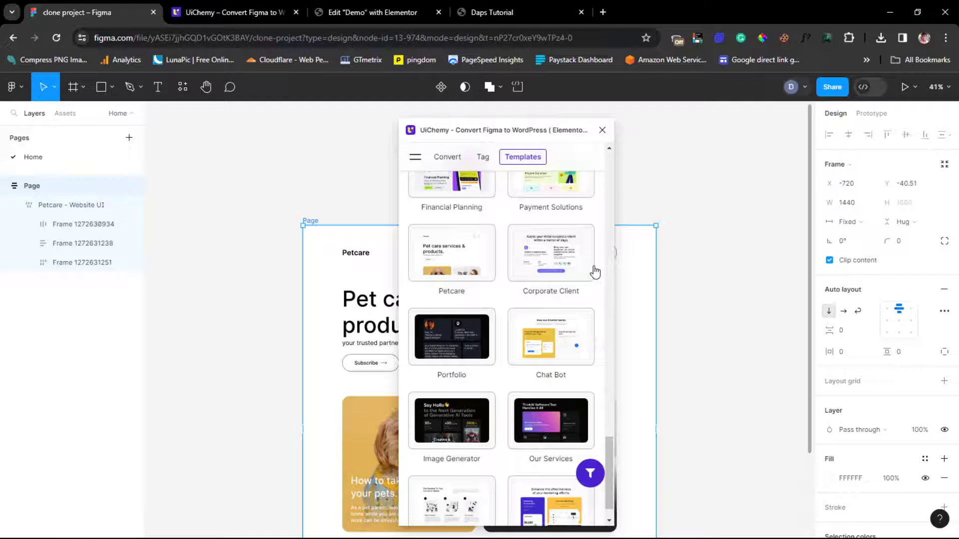
pyautogui.scroll(-1, 595, 272)
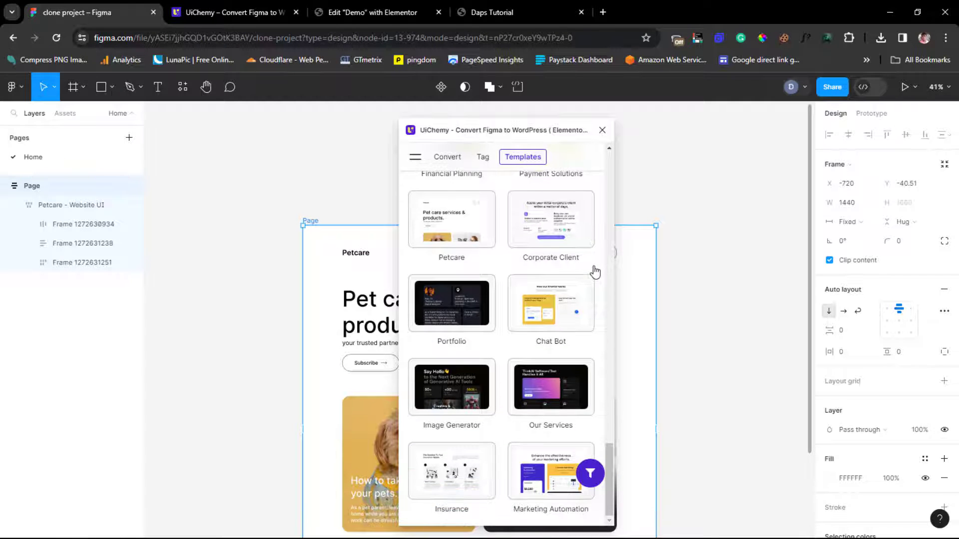
pyautogui.click(548, 318)
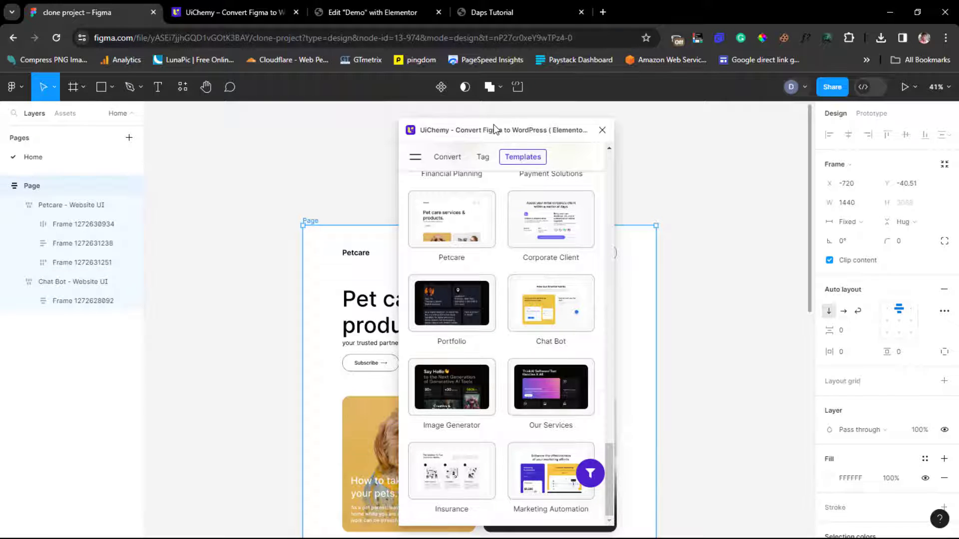
# Move the plugin window aside and review the Petcare frame's stats and AI writer section
pyautogui.moveTo(582, 134); pyautogui.dragTo(817, 143)
pyautogui.scroll(-1, 672, 229)
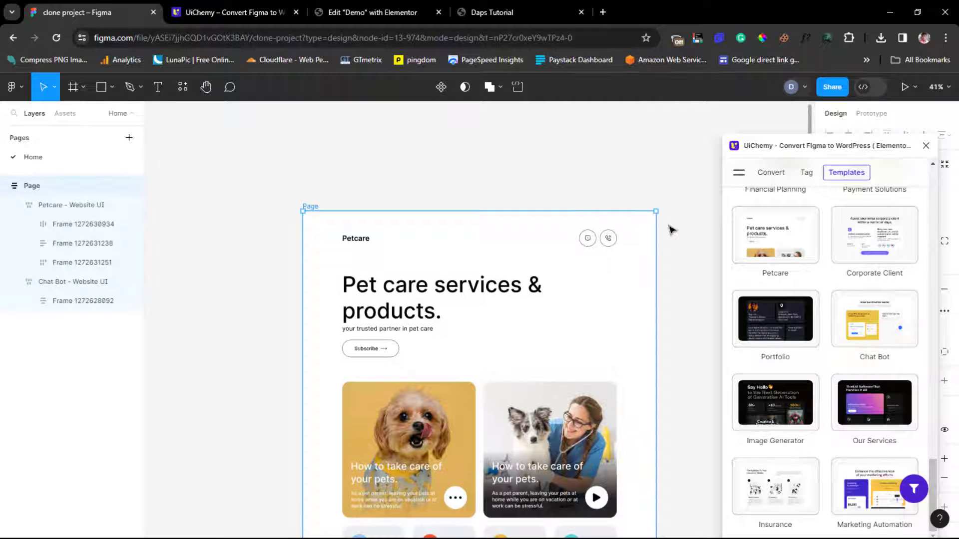
pyautogui.scroll(-5, 664, 248)
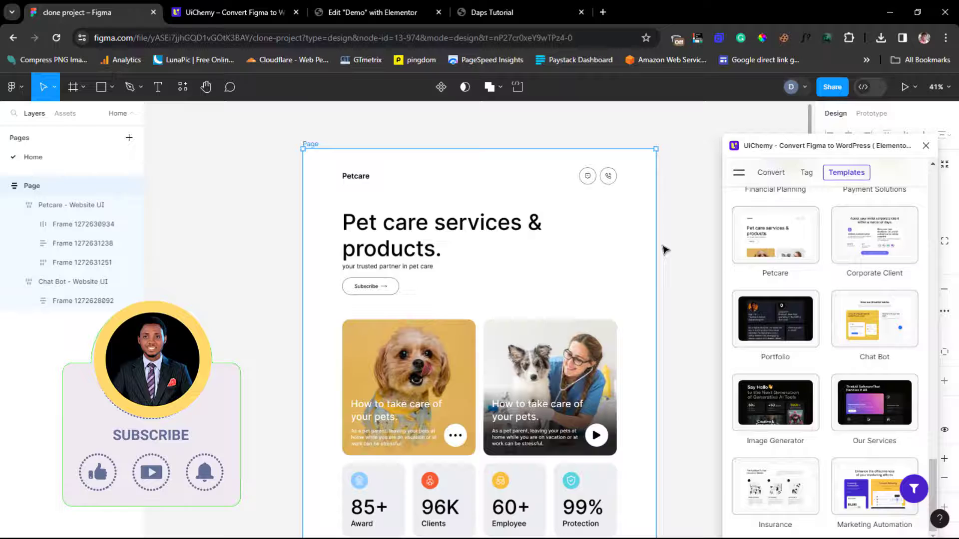
pyautogui.scroll(-10, 665, 249)
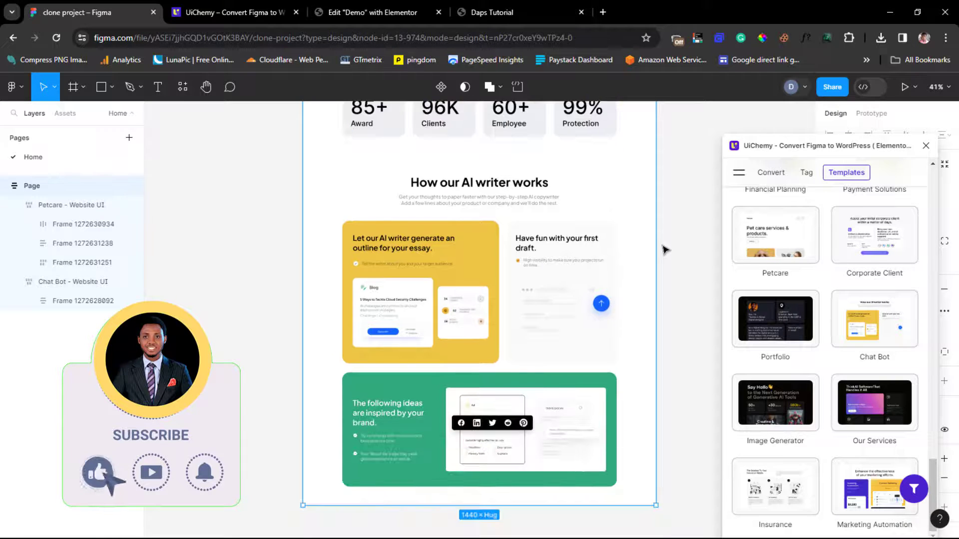
pyautogui.scroll(5, 665, 248)
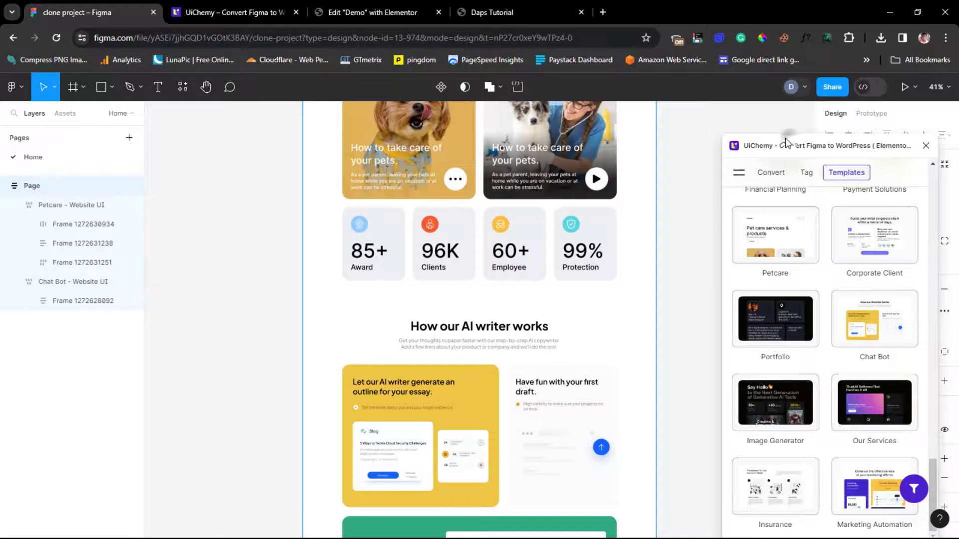
# Convert the Petcare page to Elementor from the plugin's Convert tab
pyautogui.moveTo(785, 138); pyautogui.dragTo(497, 143)
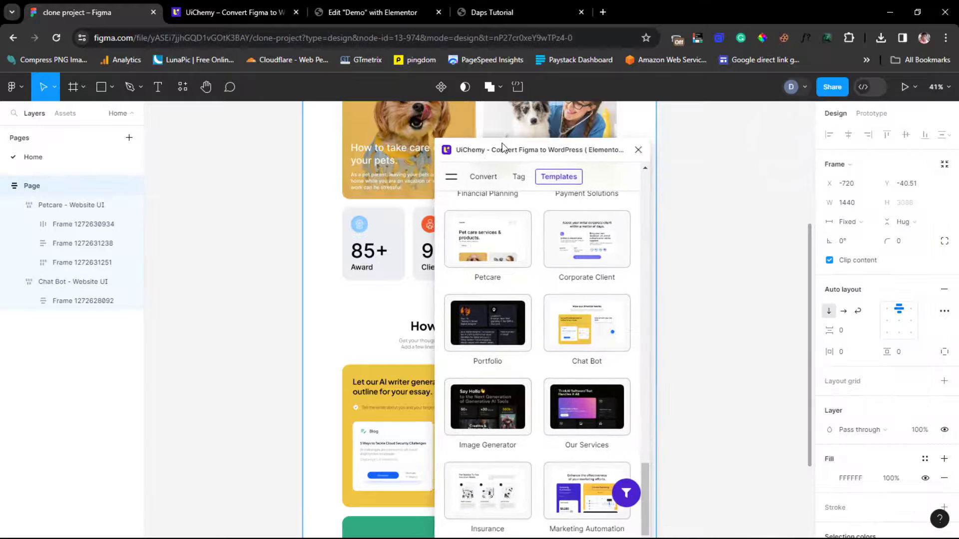
pyautogui.click(482, 180)
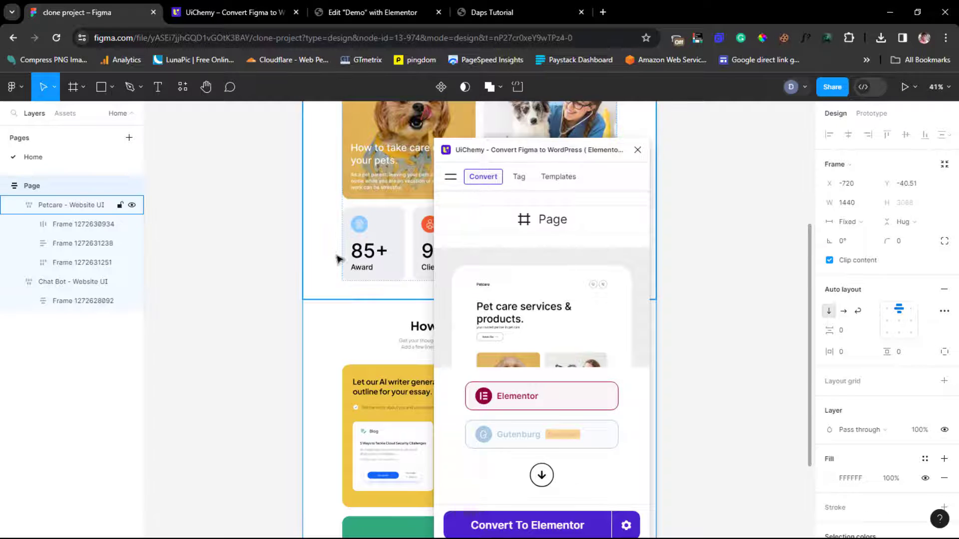
pyautogui.scroll(3, 337, 258)
pyautogui.scroll(-1, 370, 300)
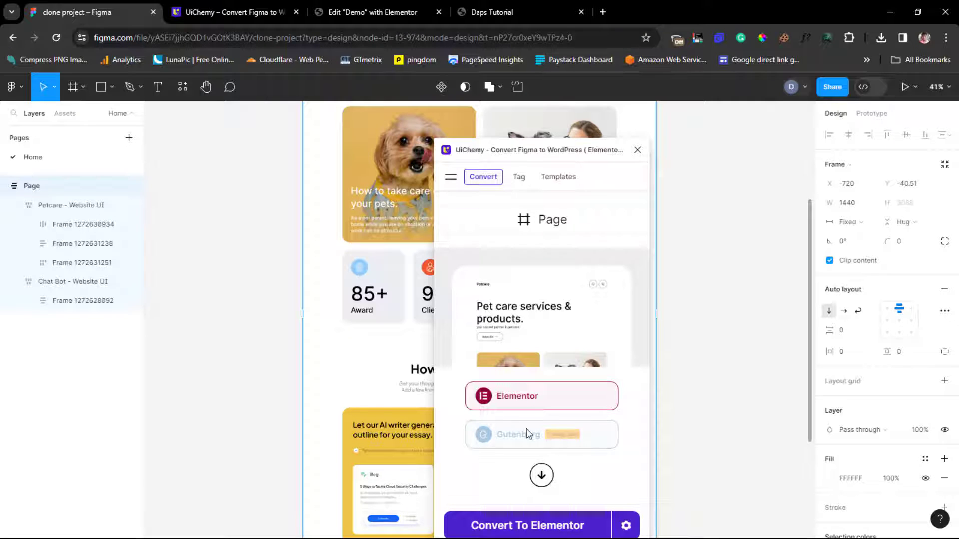
pyautogui.click(529, 527)
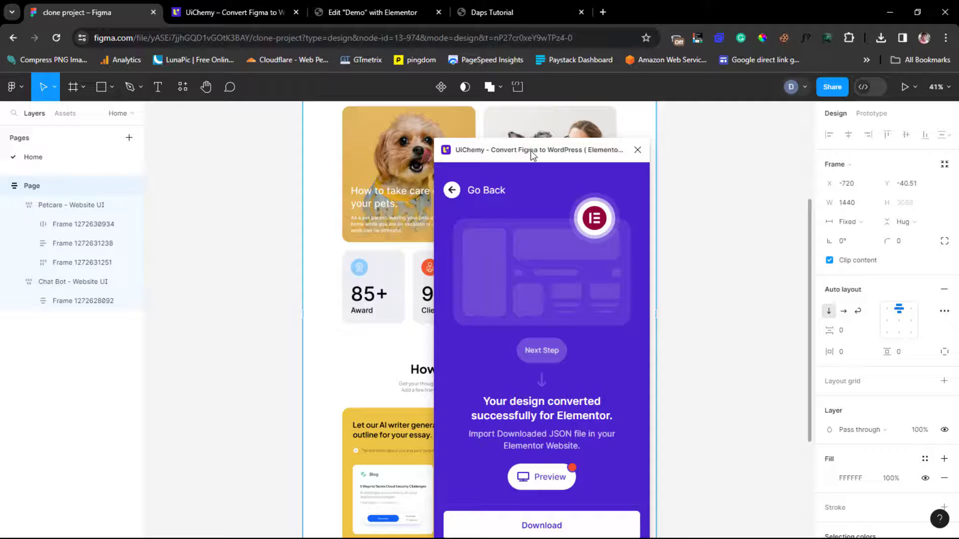
# Download the converted page (1).json and return to the Elementor editor tab
pyautogui.moveTo(531, 151); pyautogui.dragTo(526, 121)
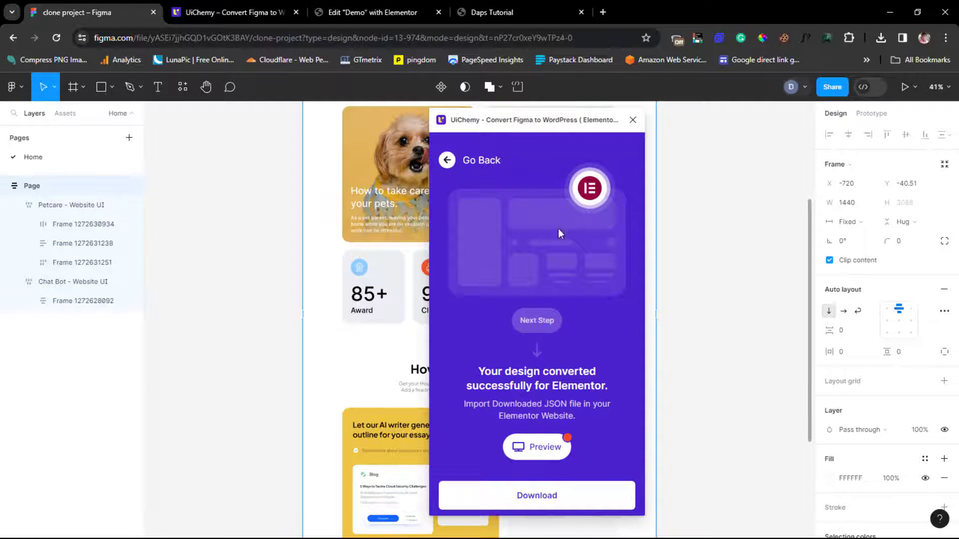
pyautogui.click(535, 500)
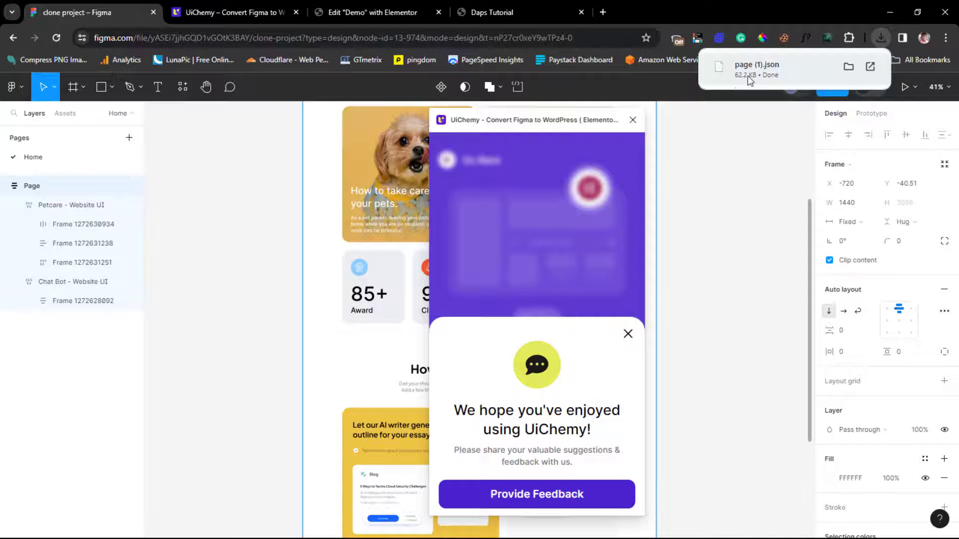
pyautogui.click(387, 13)
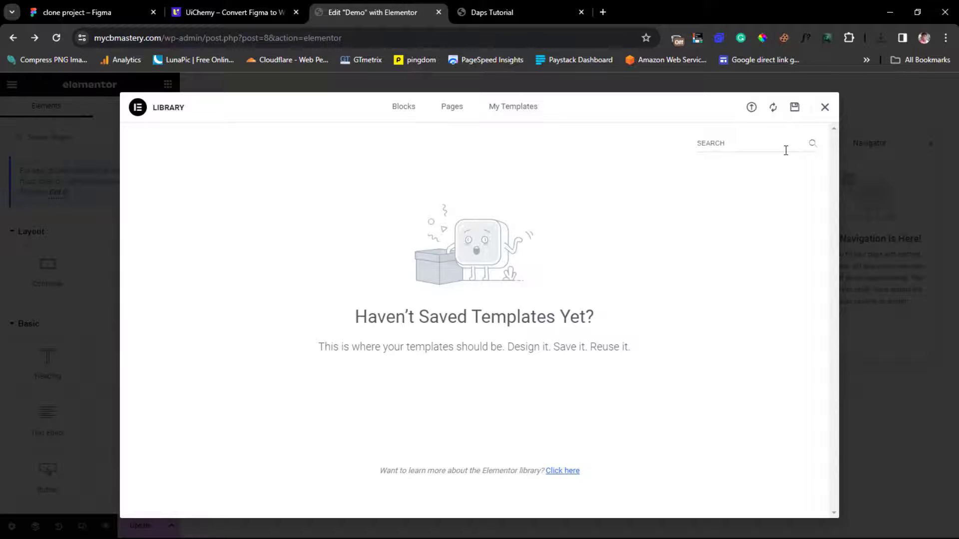
# Import page (1).json from Chrome downloads into Elementor's template library, accepting the warning
pyautogui.click(825, 107)
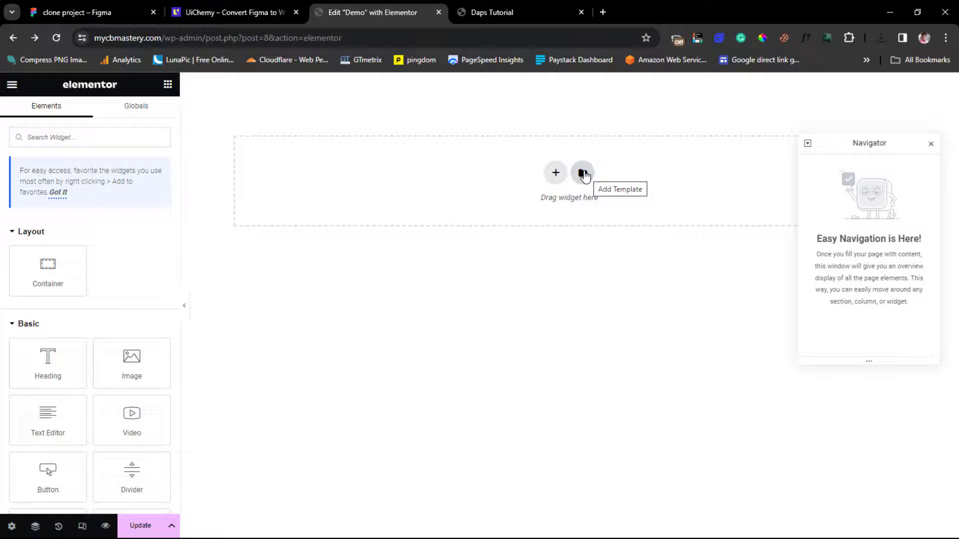
pyautogui.click(585, 176)
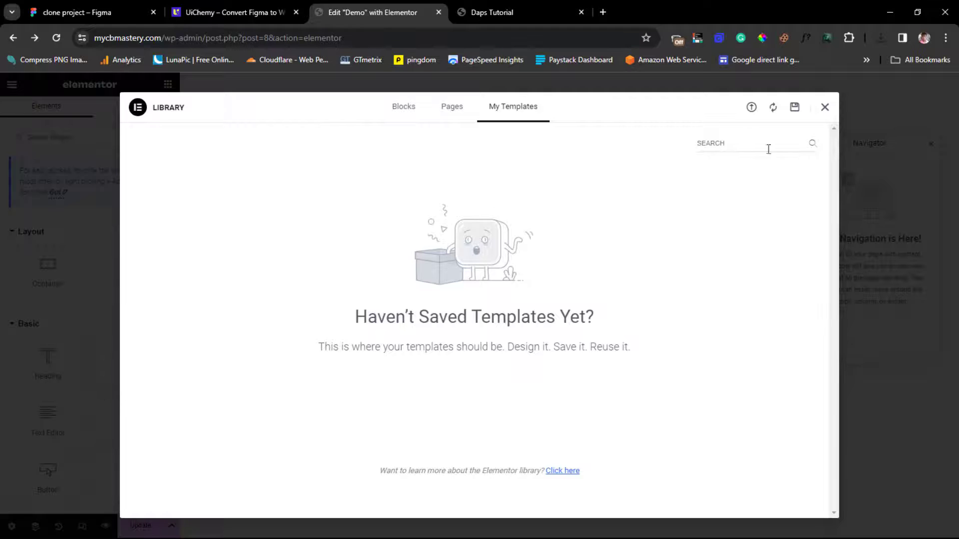
pyautogui.click(751, 108)
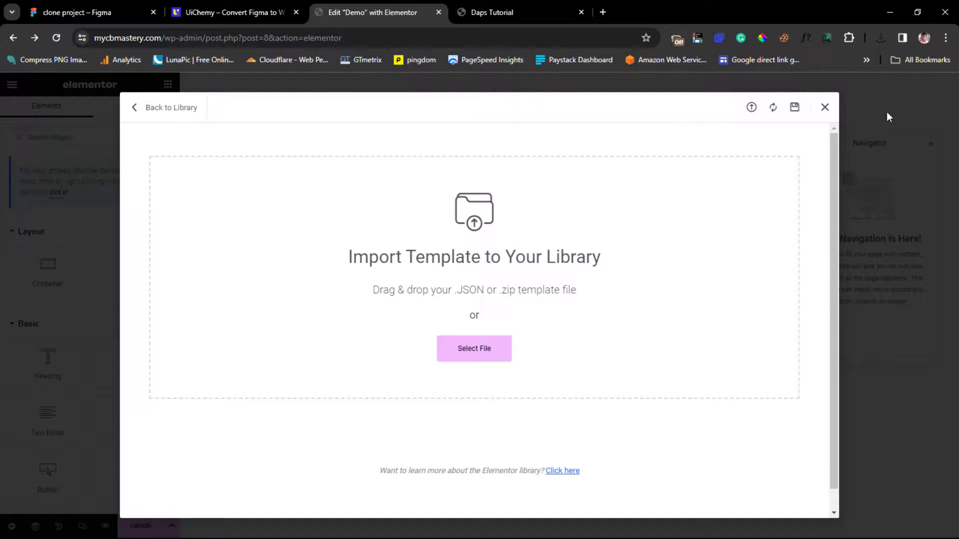
pyautogui.click(883, 39)
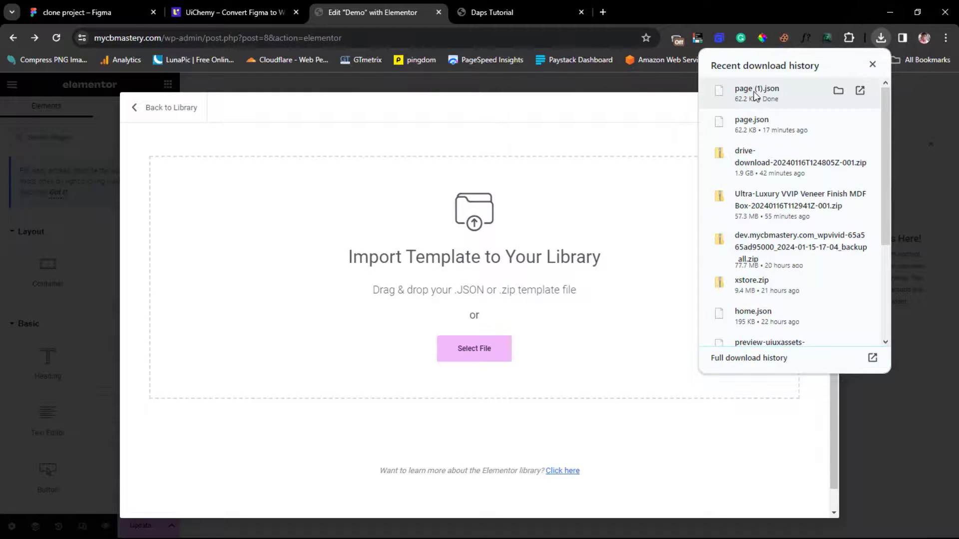
pyautogui.moveTo(717, 125); pyautogui.dragTo(417, 340)
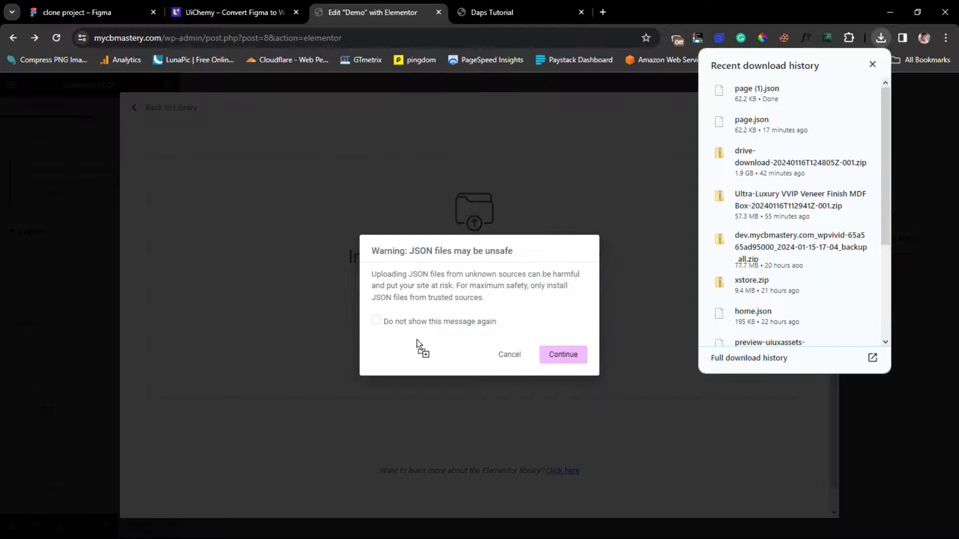
pyautogui.click(562, 355)
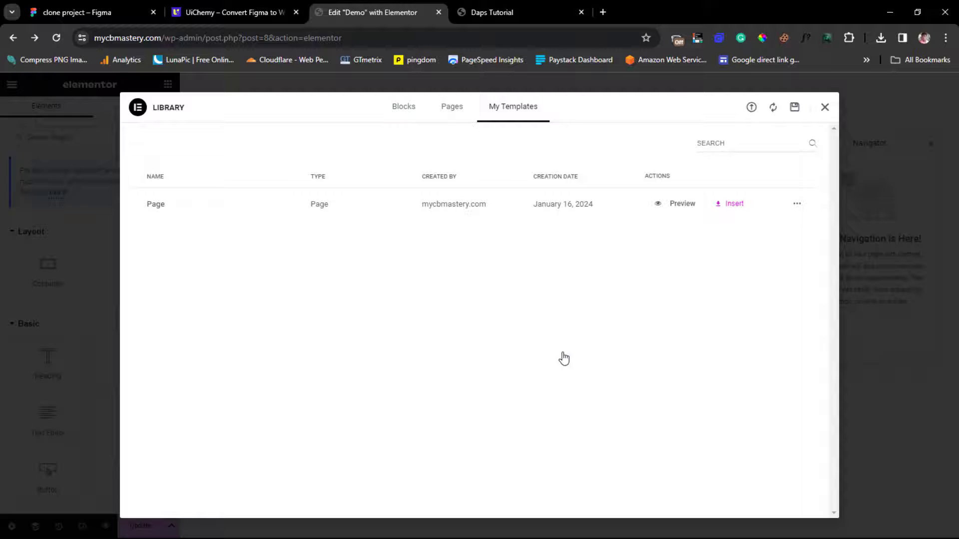
# Insert the page (1).json Page template and hide the editor panel for a full-width preview
pyautogui.click(734, 205)
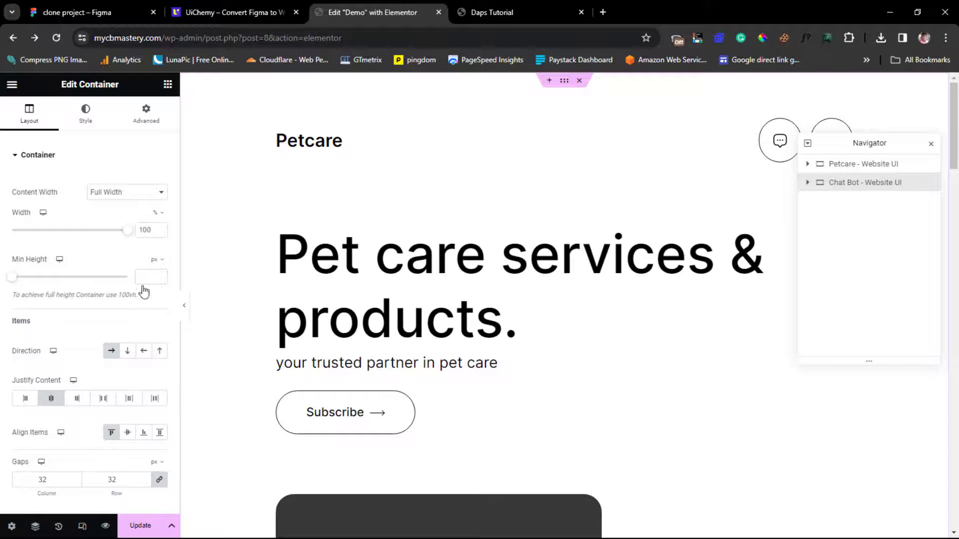
pyautogui.click(181, 307)
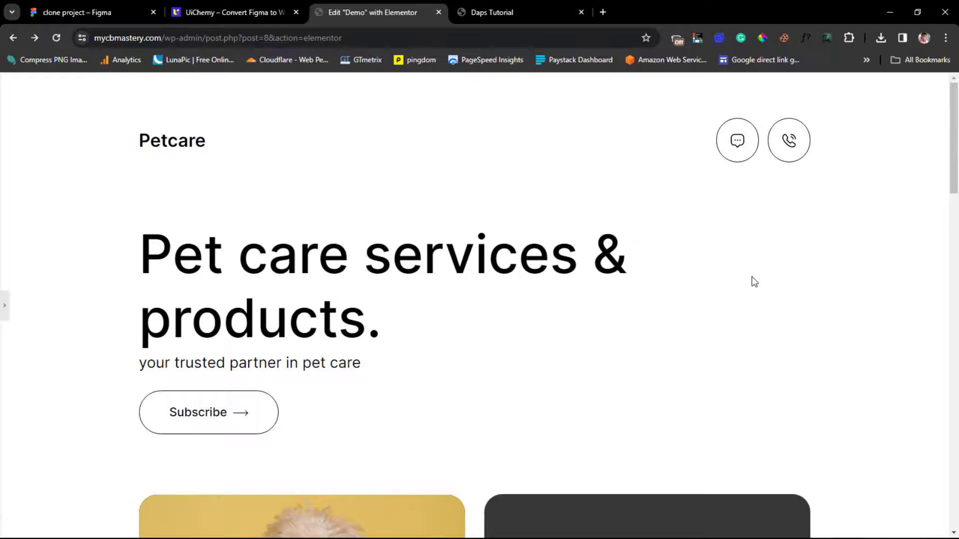
pyautogui.scroll(-6, 777, 274)
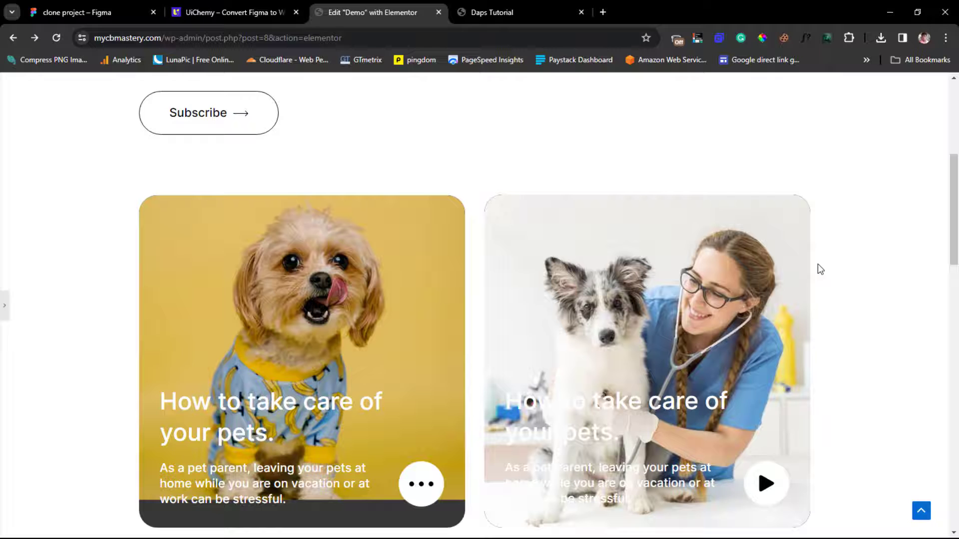
pyautogui.scroll(-20, 851, 270)
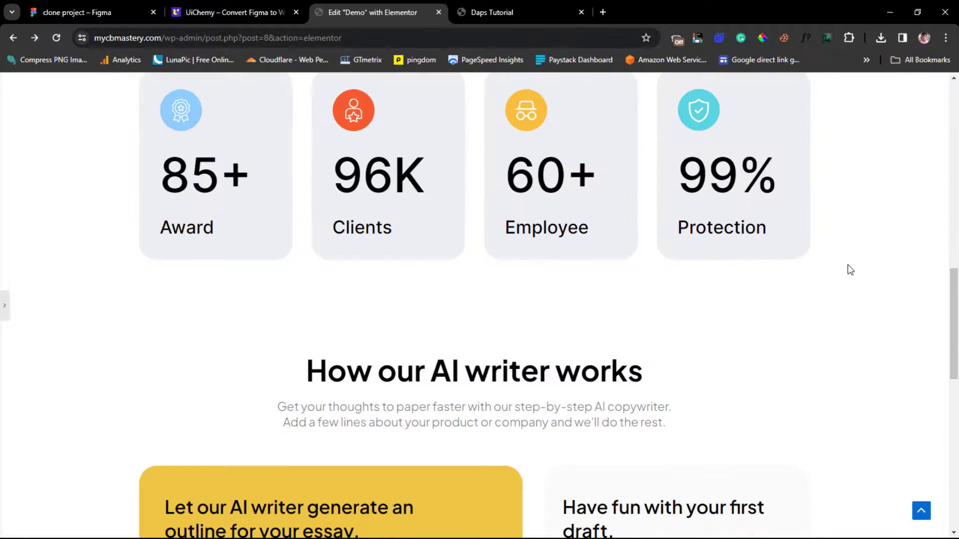
pyautogui.scroll(2, 848, 266)
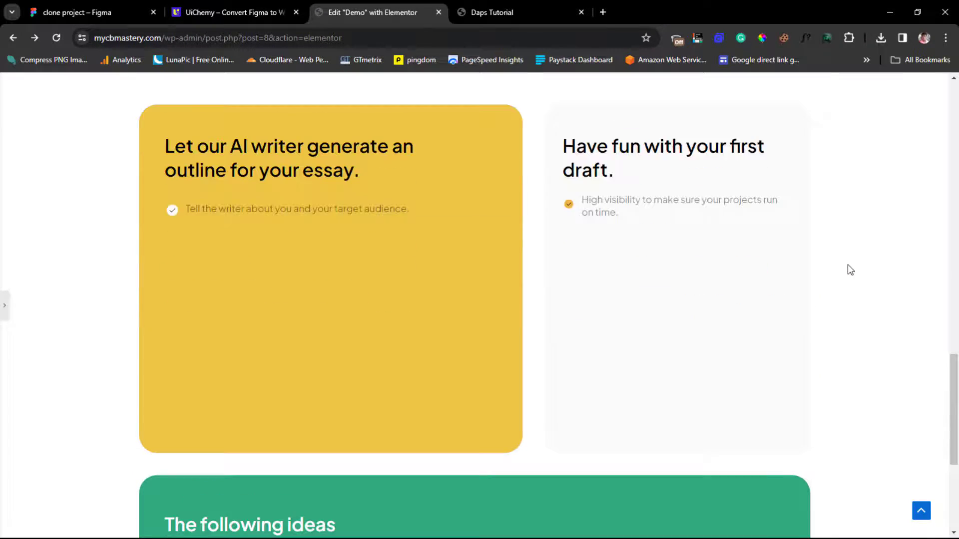
pyautogui.scroll(-5, 654, 309)
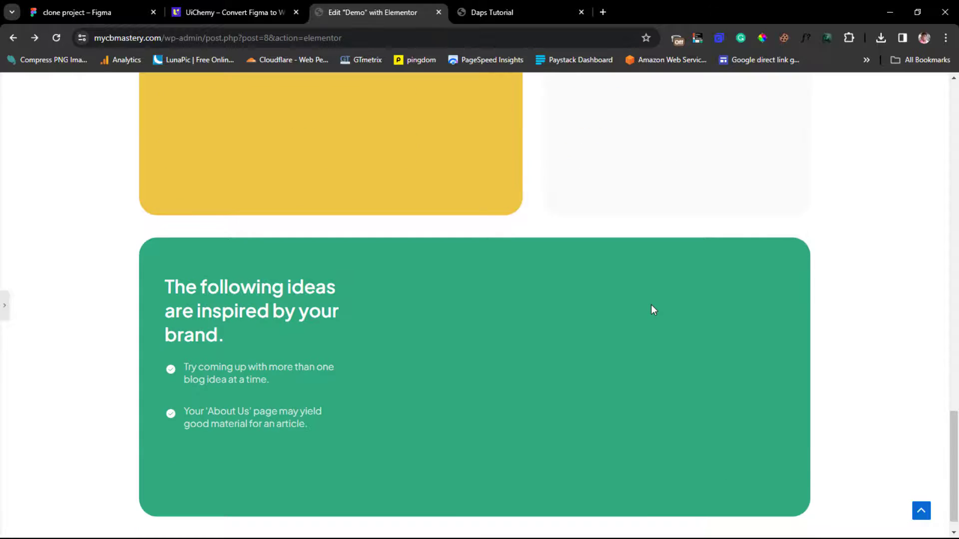
pyautogui.scroll(20, 653, 310)
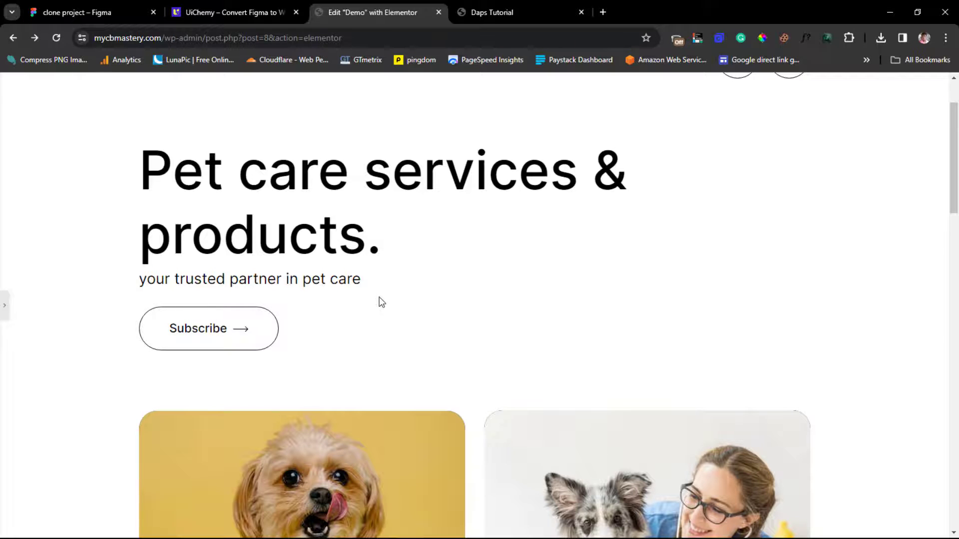
pyautogui.scroll(2, 381, 302)
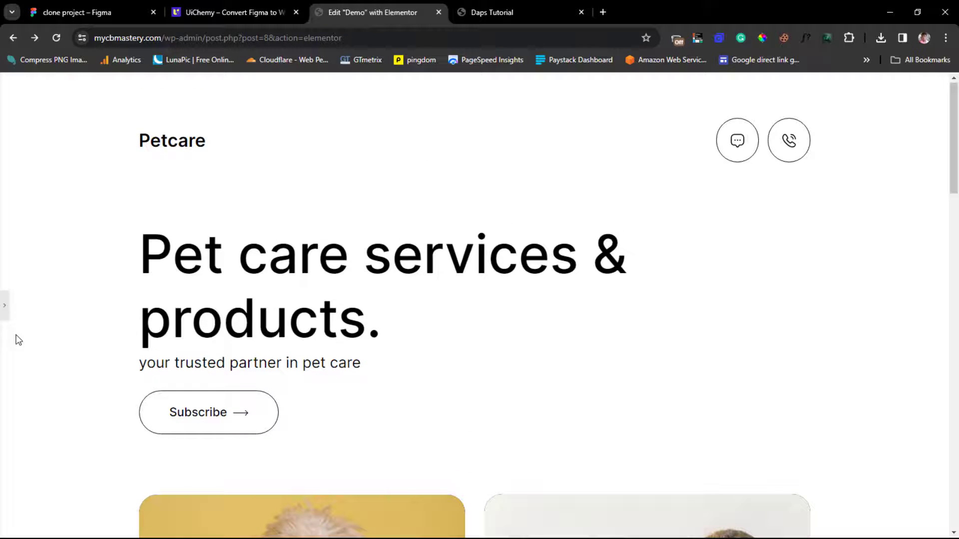
pyautogui.click(3, 310)
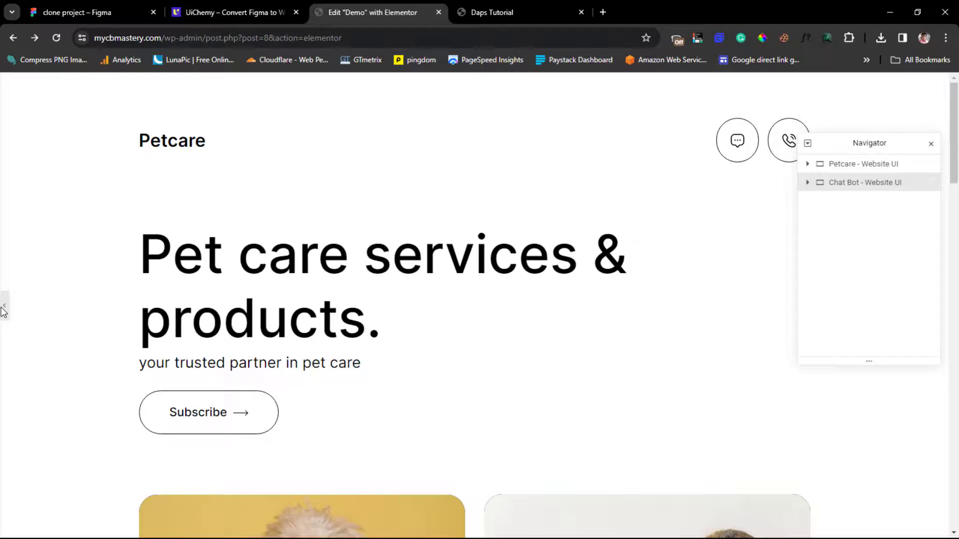
pyautogui.click(3, 309)
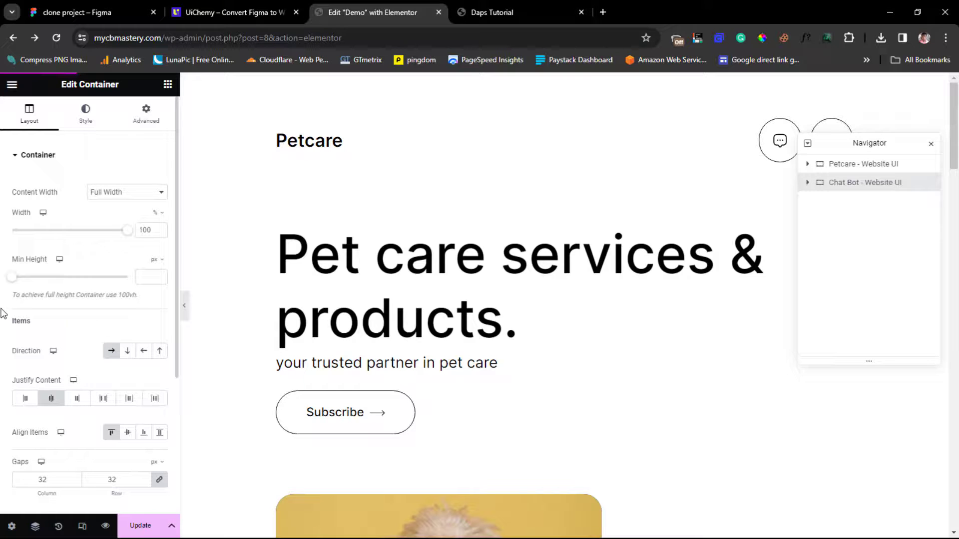
pyautogui.scroll(-6, 482, 295)
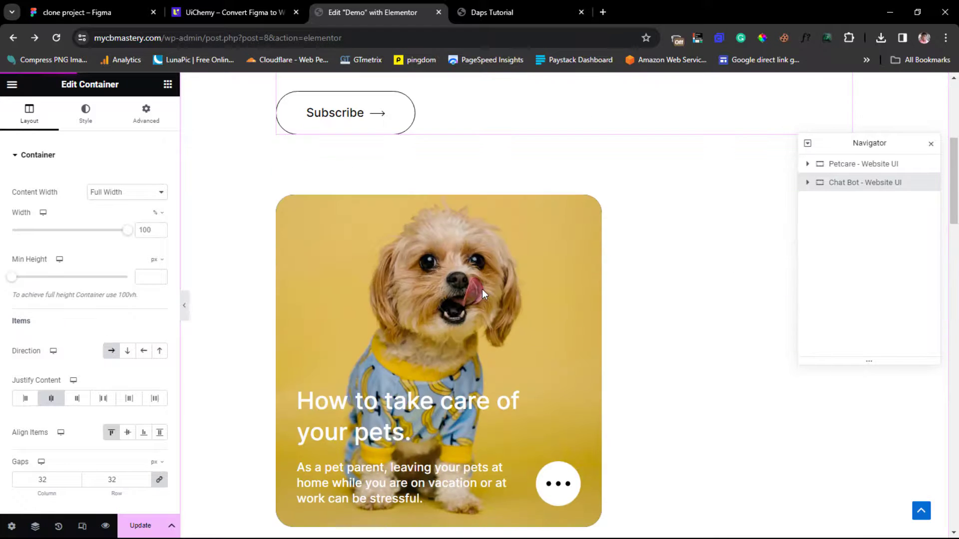
pyautogui.scroll(-6, 481, 293)
pyautogui.scroll(-7, 482, 292)
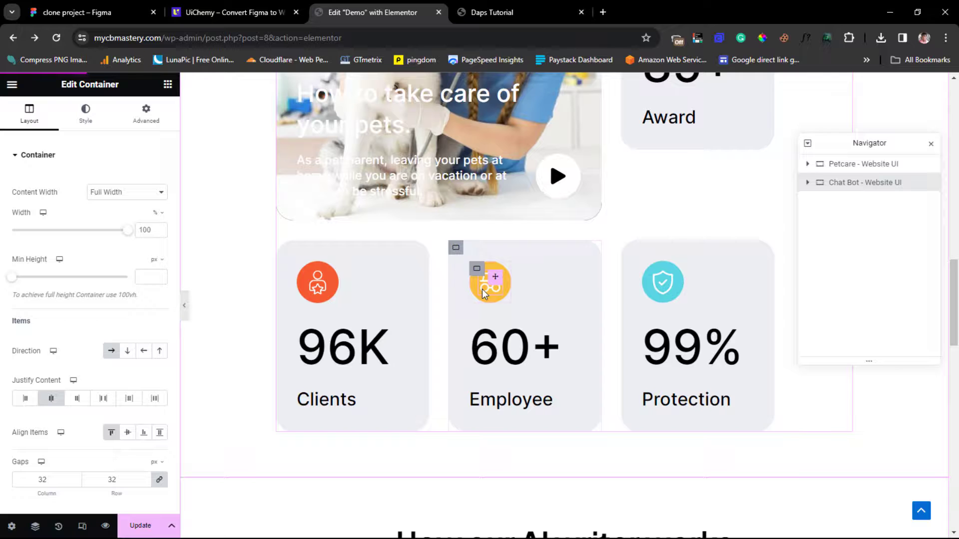
pyautogui.scroll(-15, 481, 289)
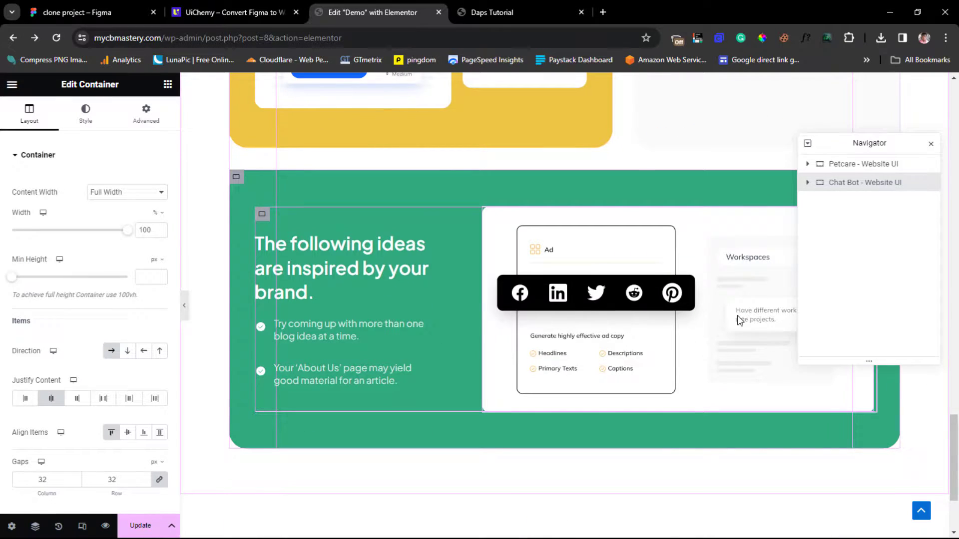
pyautogui.click(185, 310)
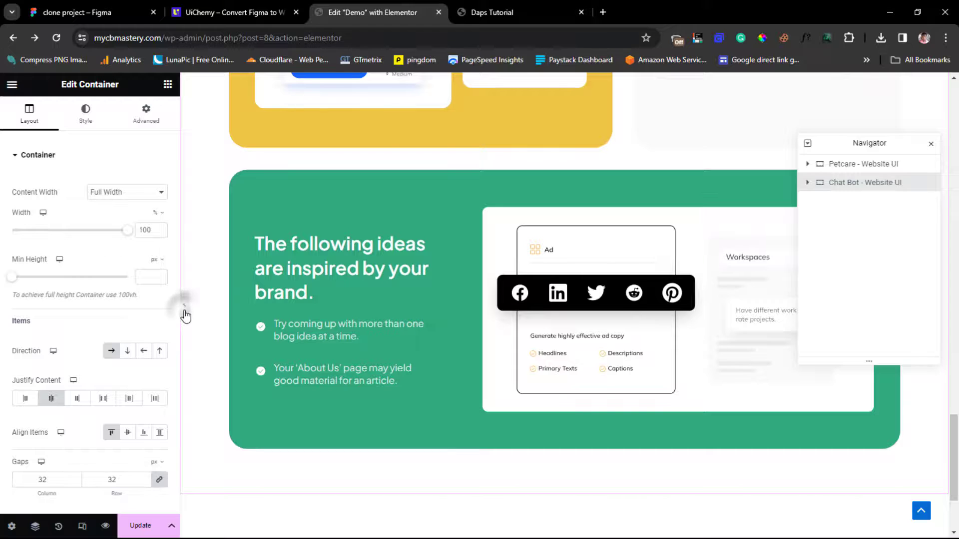
pyautogui.click(185, 309)
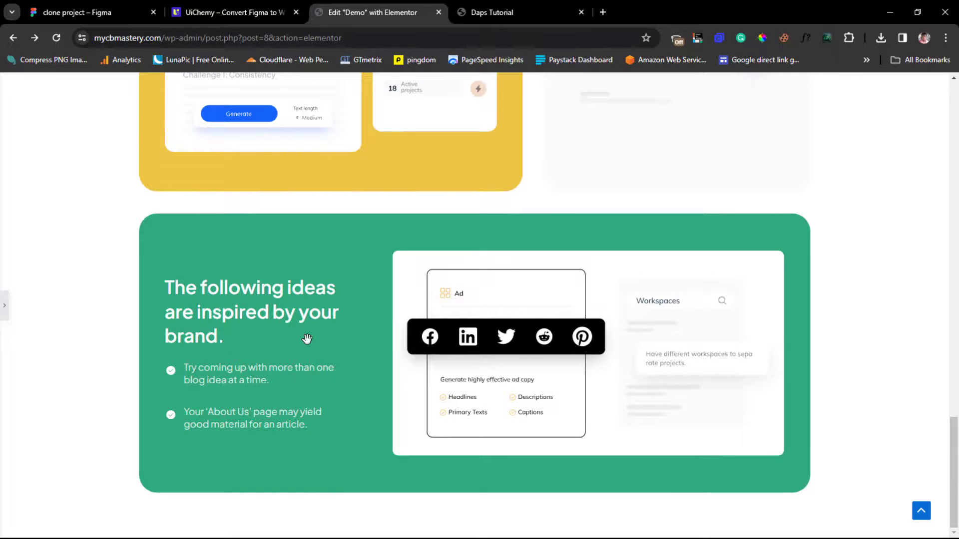
# Scroll back up the Petcare preview to the 85+/96K/60+/99% stat cards
pyautogui.scroll(5, 307, 339)
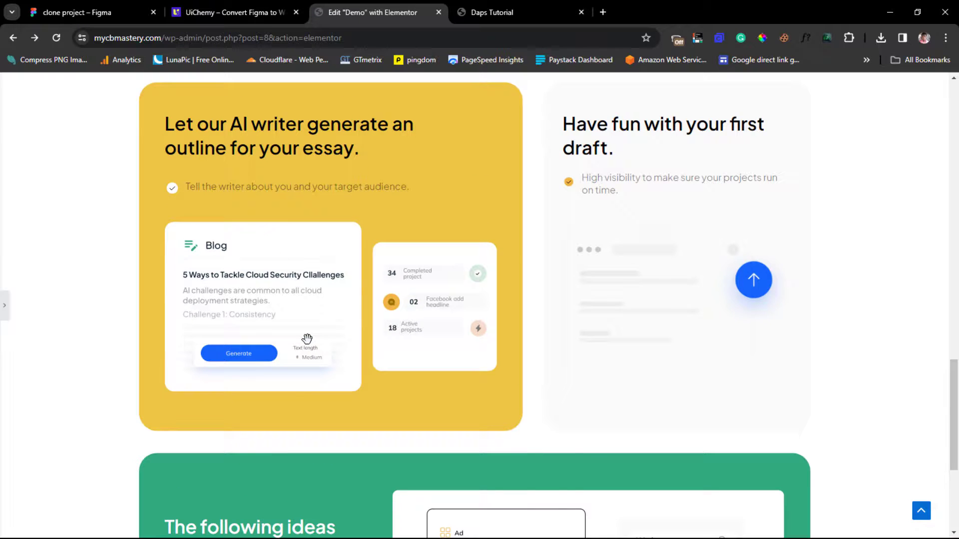
pyautogui.scroll(8, 306, 339)
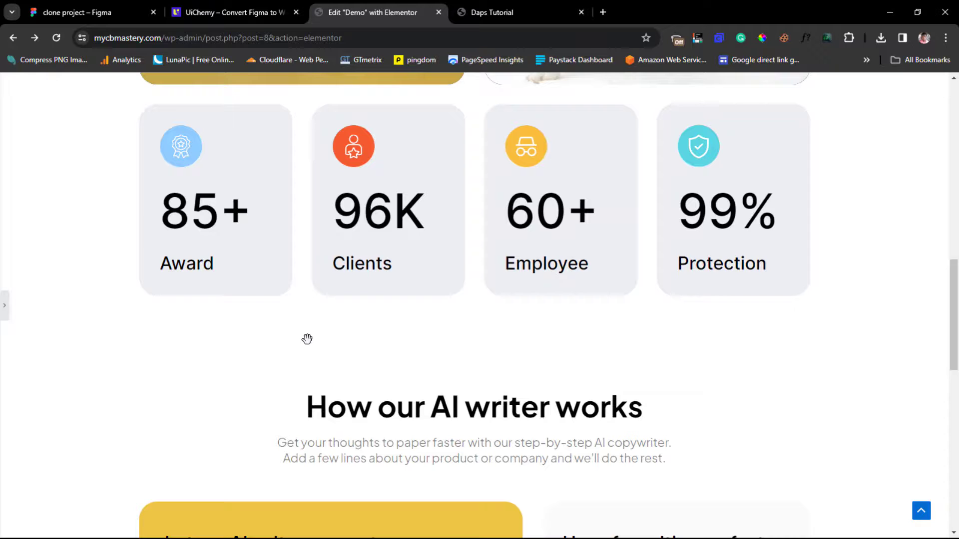
pyautogui.click(84, 11)
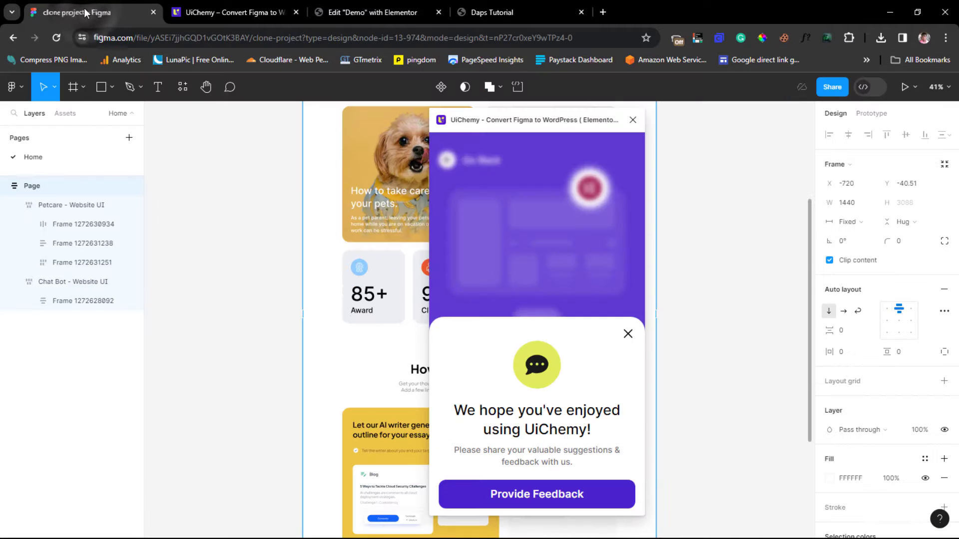